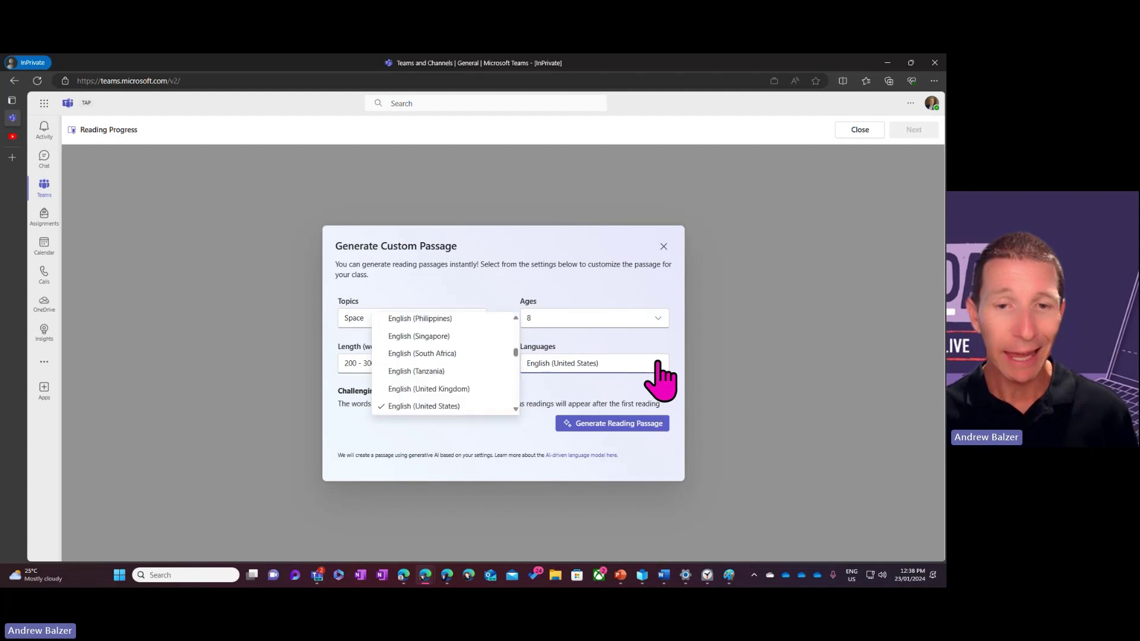
Step: Set the passage language to English (Australia) and generate the reading passage
{"action": "mouse_move", "coordinate": [520, 362]}
{"action": "left_mouse_down"}
{"action": "mouse_move", "coordinate": [517, 334]}
{"action": "mouse_move", "coordinate": [519, 345]}
{"action": "left_mouse_up"}
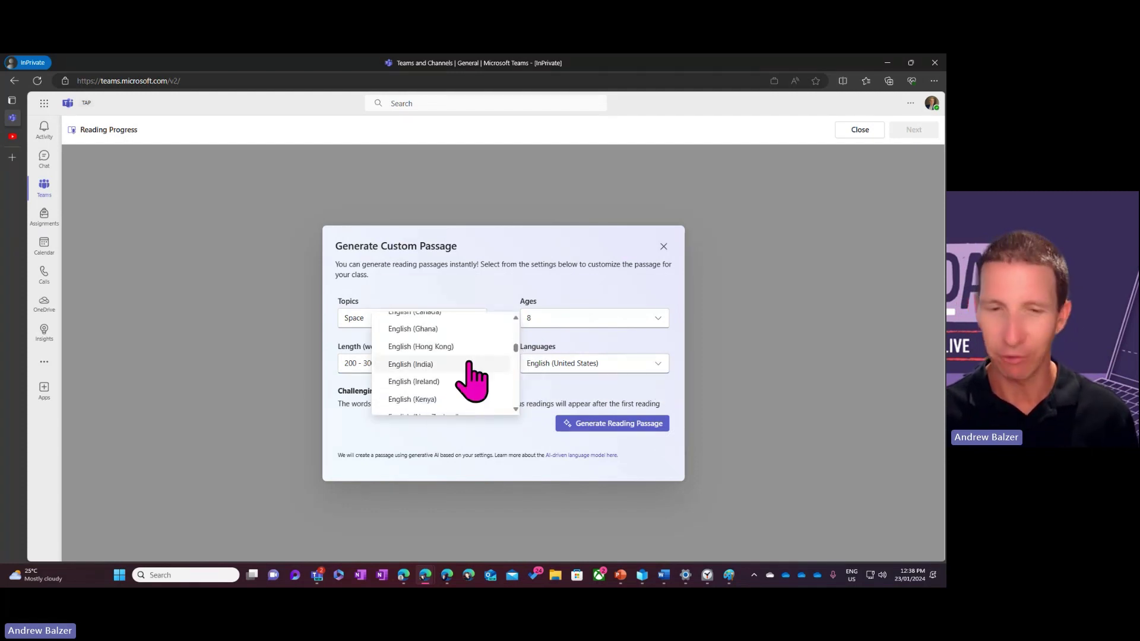
{"action": "scroll", "coordinate": [470, 364], "scroll_direction": "up", "scroll_amount": 3}
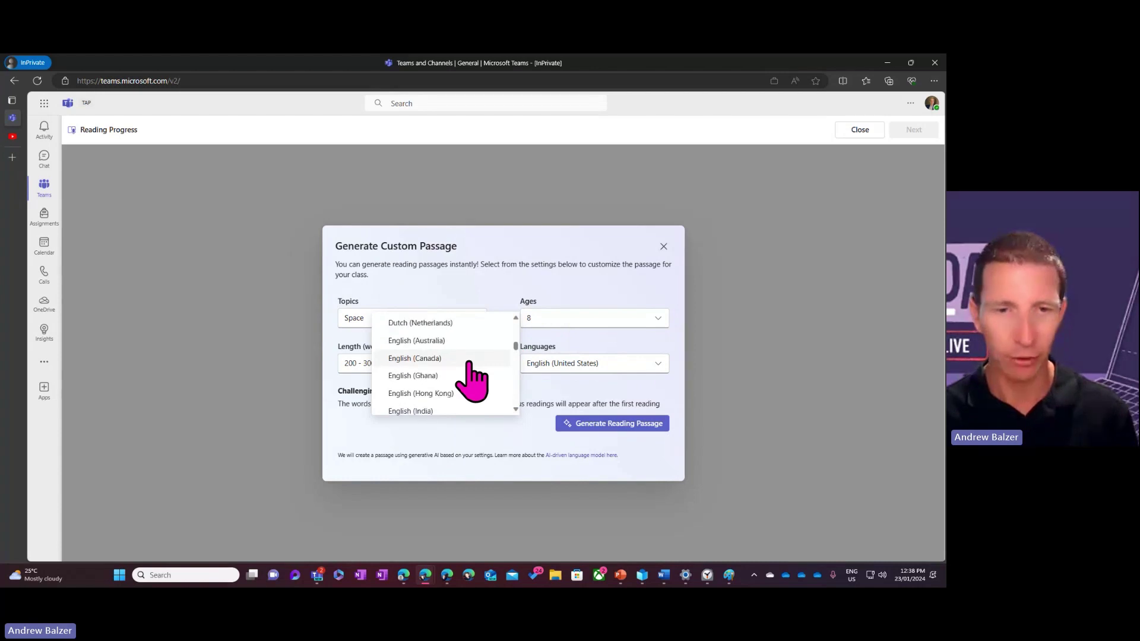
{"action": "left_click", "coordinate": [469, 341]}
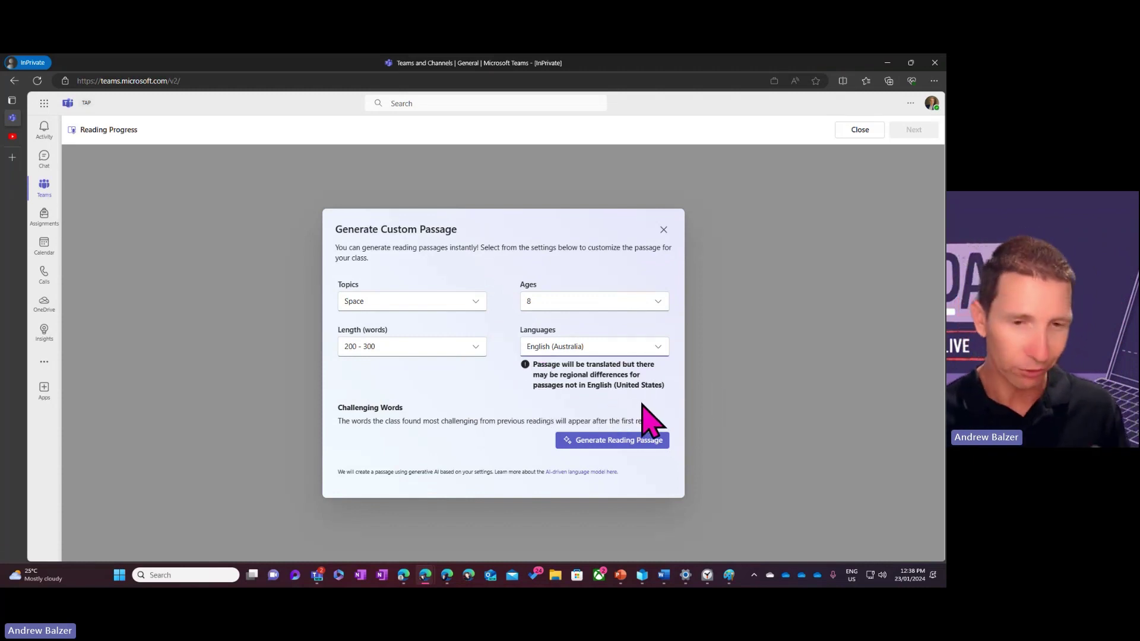
{"action": "left_click", "coordinate": [639, 441]}
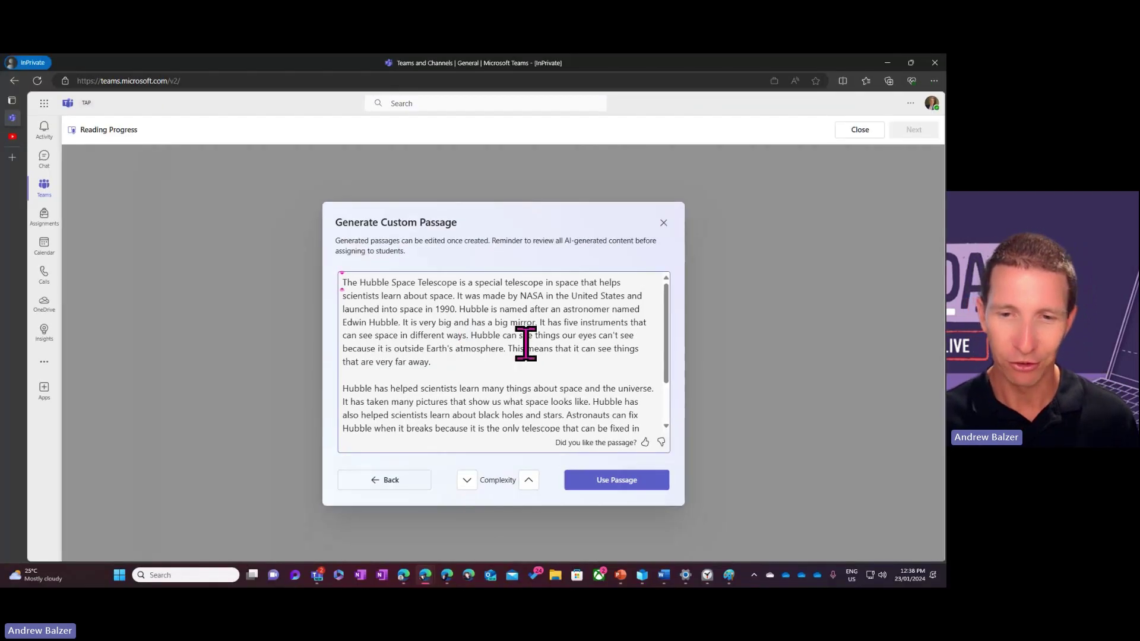
Step: Review the generated passage, decrease its complexity once, and use the simplified version
{"action": "scroll", "coordinate": [609, 373], "scroll_direction": "down", "scroll_amount": 3}
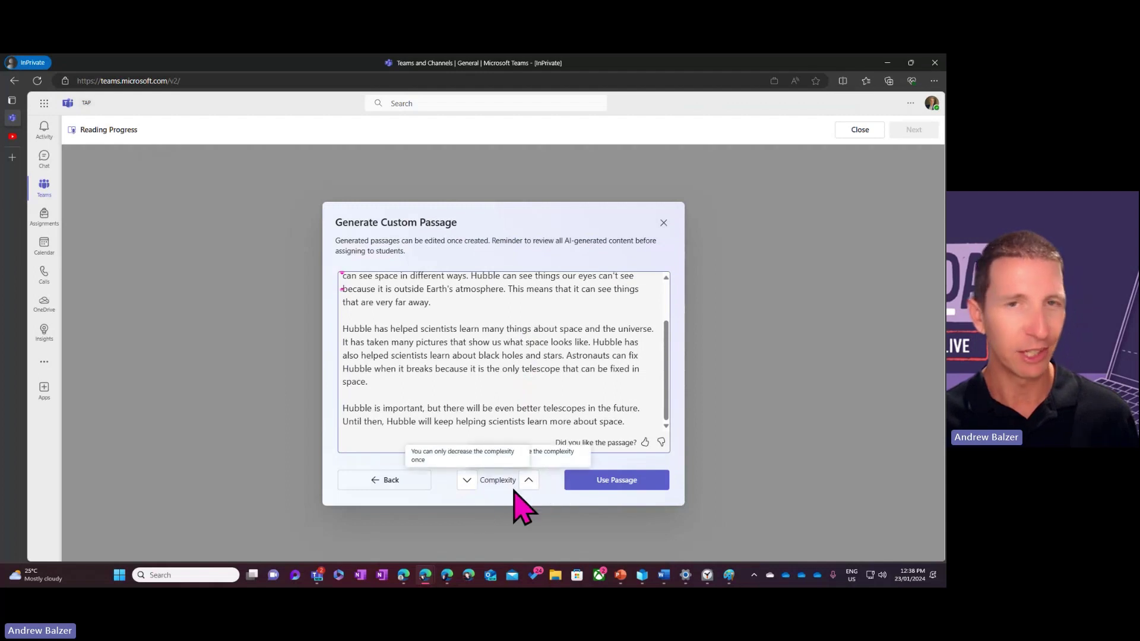
{"action": "scroll", "coordinate": [453, 433], "scroll_direction": "up", "scroll_amount": 1}
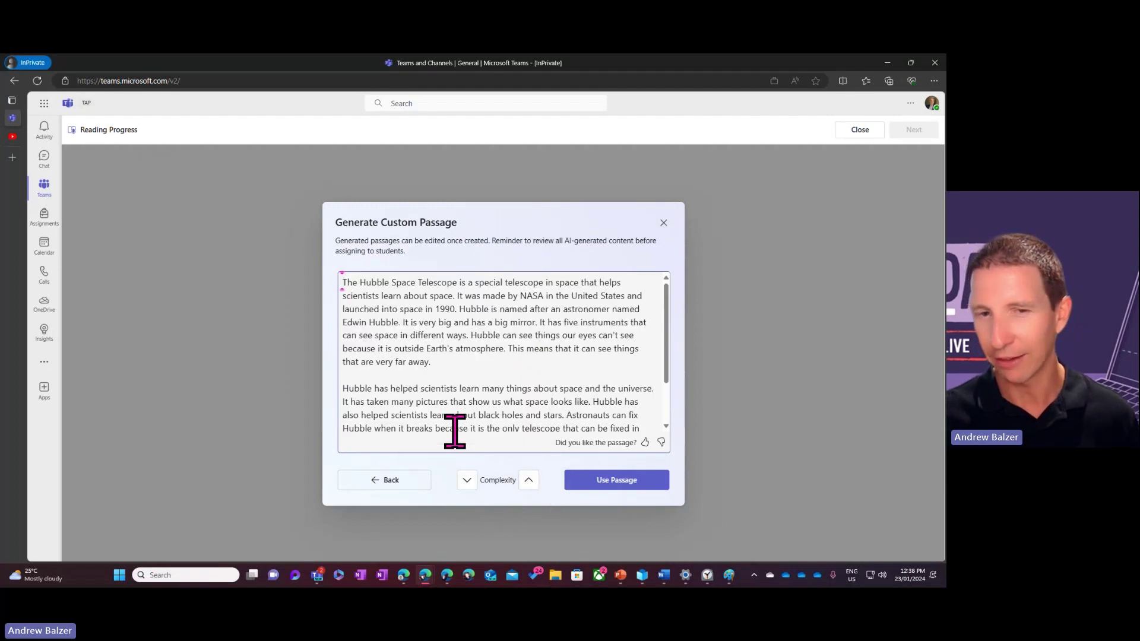
{"action": "left_click", "coordinate": [468, 480]}
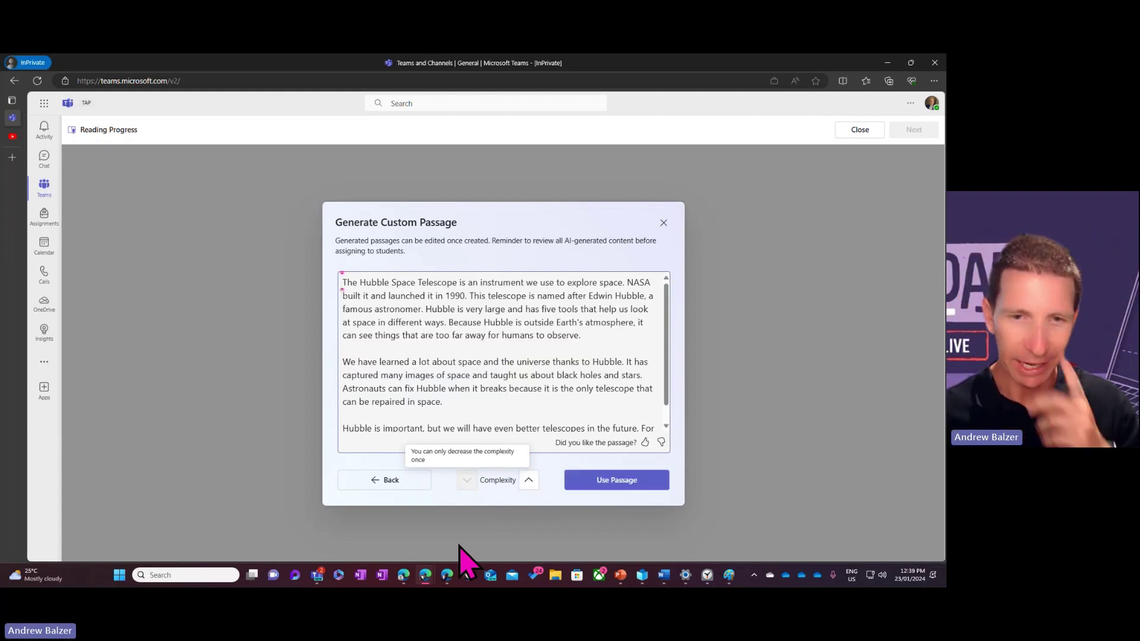
{"action": "scroll", "coordinate": [570, 351], "scroll_direction": "down", "scroll_amount": 1}
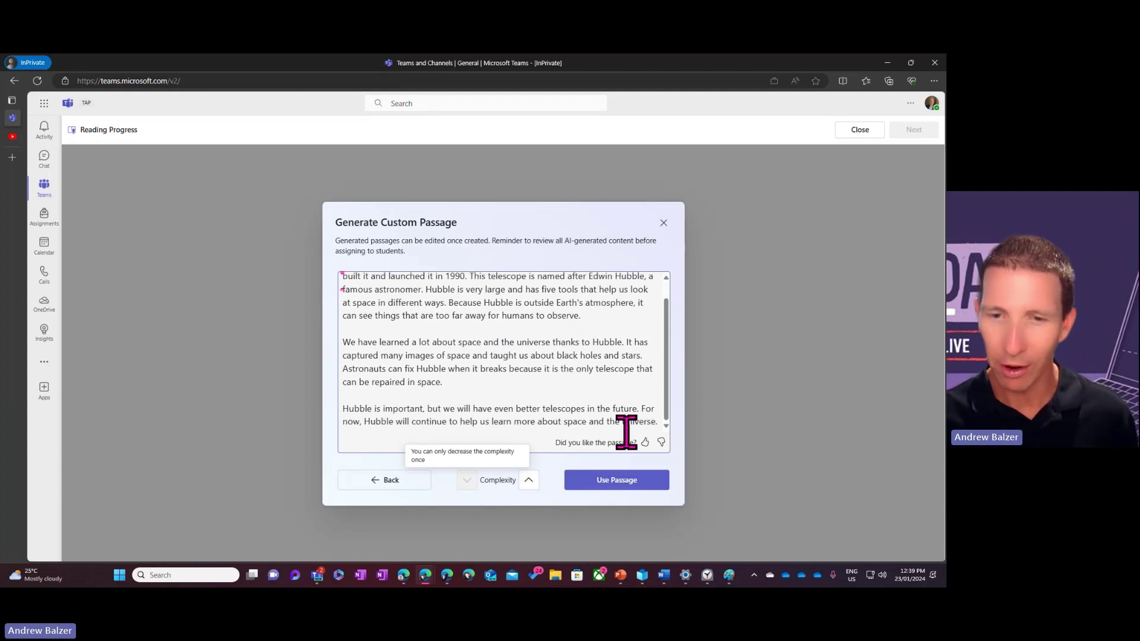
{"action": "scroll", "coordinate": [603, 358], "scroll_direction": "up", "scroll_amount": 1}
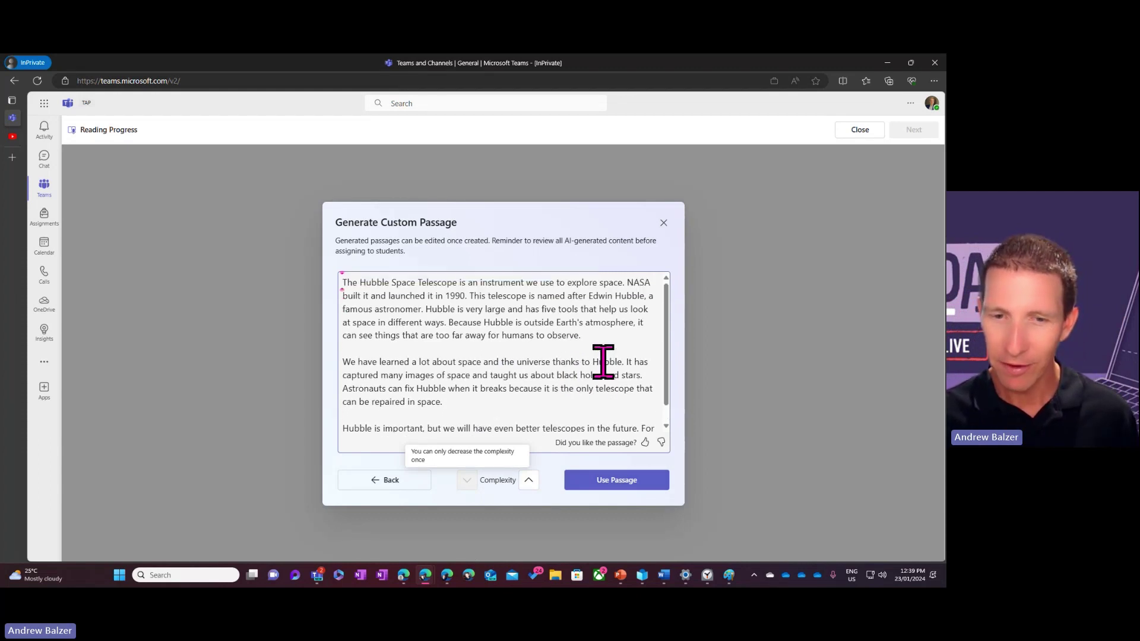
{"action": "left_click", "coordinate": [614, 482]}
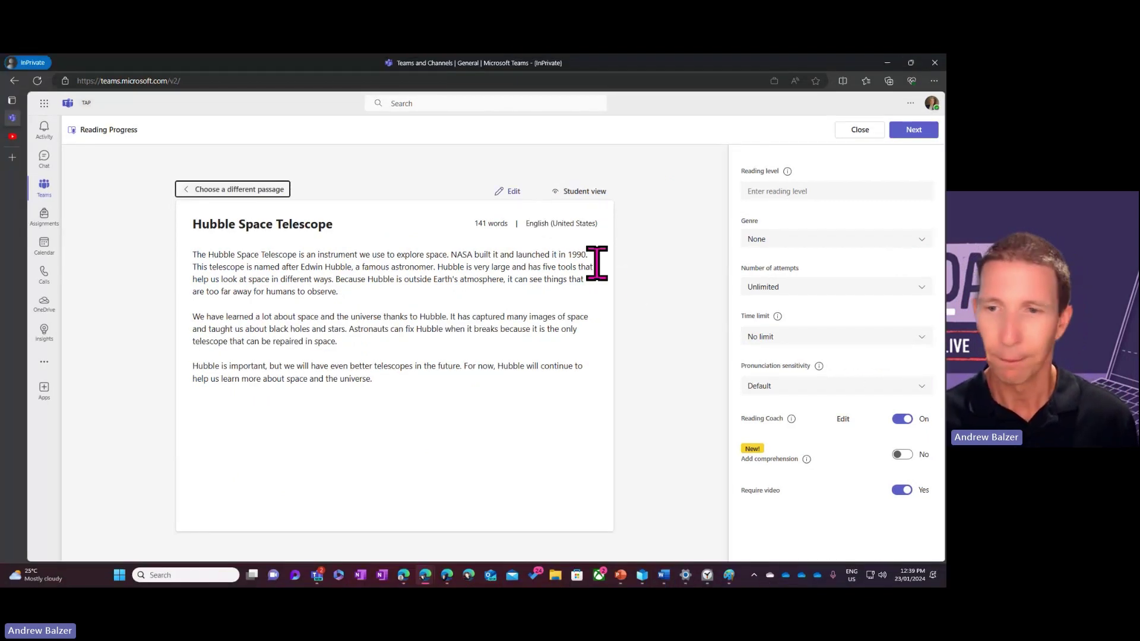
Step: Set the reading level to 3, genre to Fiction, number of attempts to 3, and time limit to 2 minutes
{"action": "left_click", "coordinate": [841, 189]}
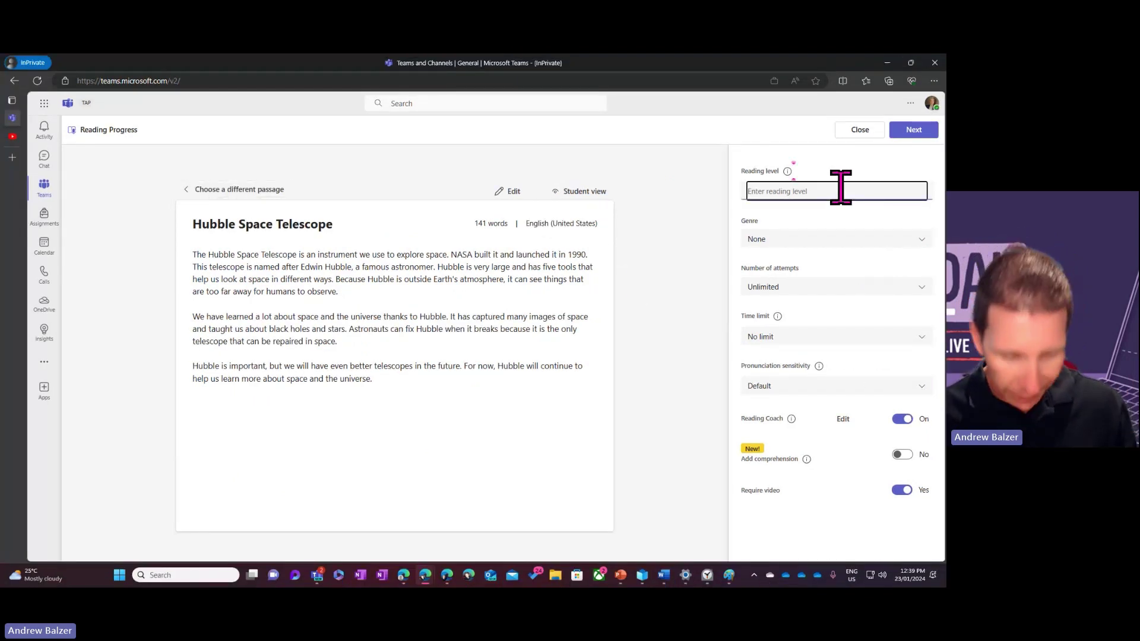
{"action": "type", "text": "3"}
{"action": "left_click", "coordinate": [828, 241]}
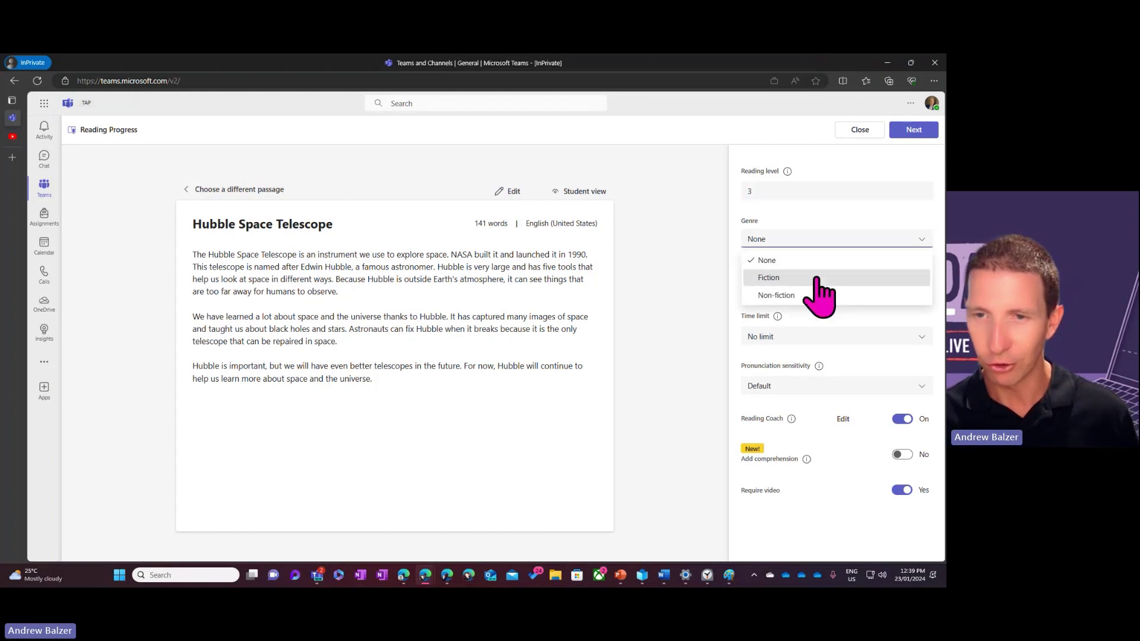
{"action": "left_click", "coordinate": [822, 277]}
{"action": "left_click", "coordinate": [822, 287]}
{"action": "left_click", "coordinate": [811, 358]}
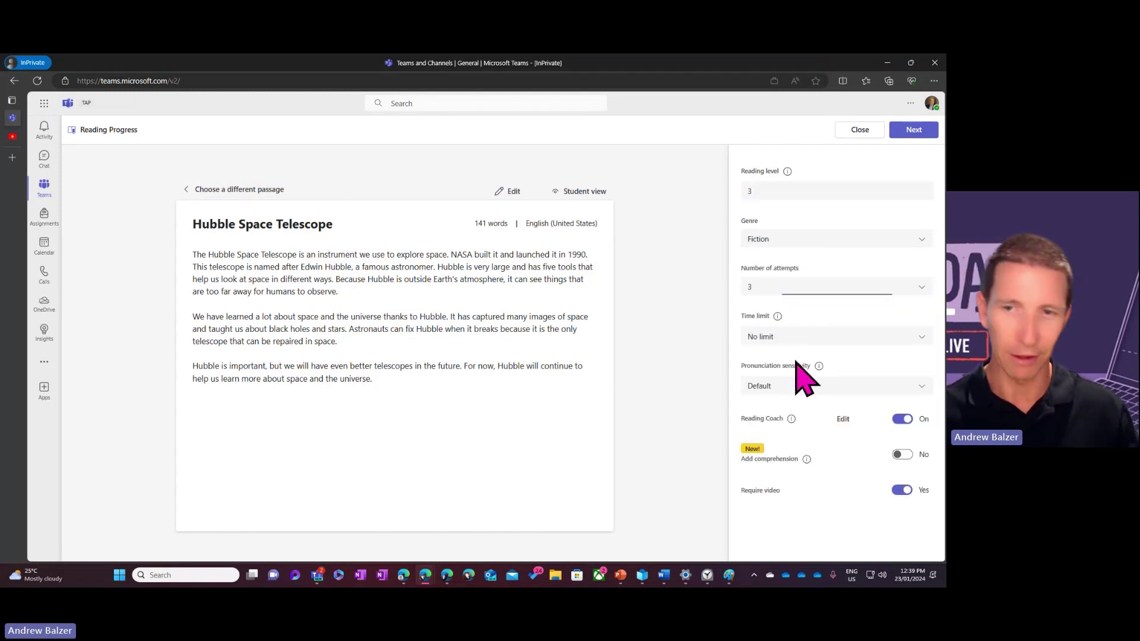
{"action": "mouse_move", "coordinate": [819, 364]}
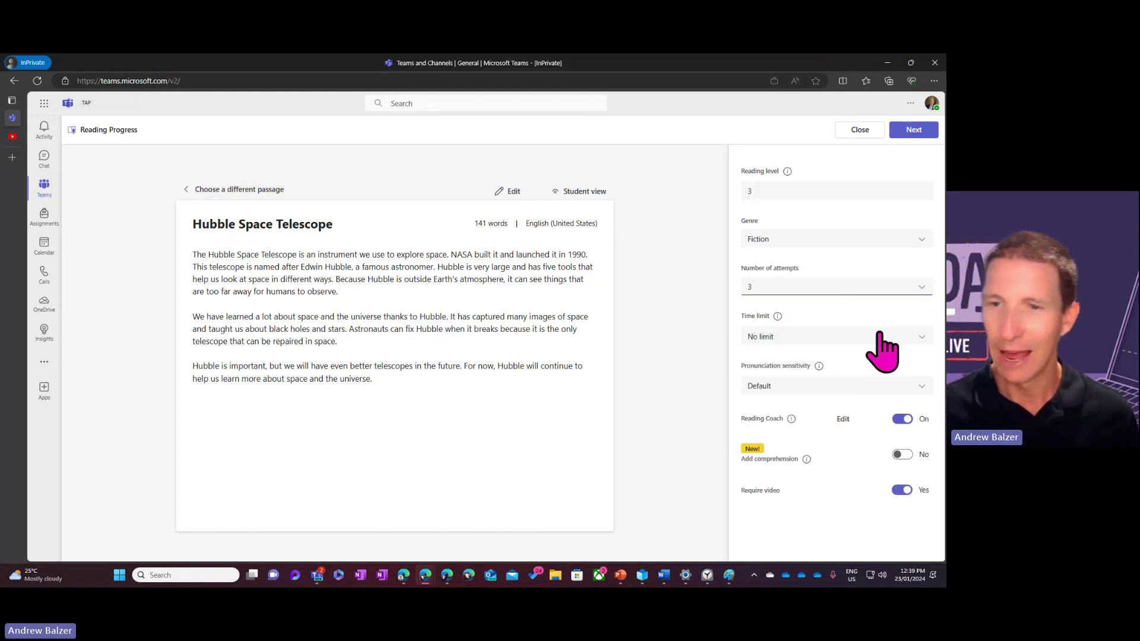
{"action": "left_click", "coordinate": [881, 336]}
{"action": "left_click", "coordinate": [846, 389]}
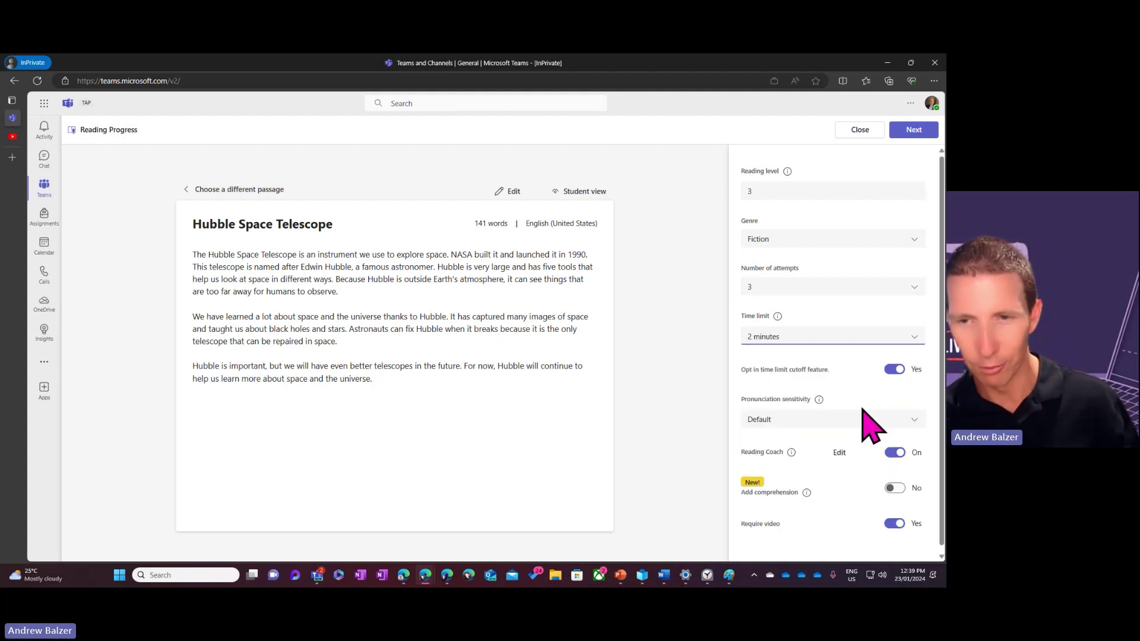
Step: Add comprehension to the reading task and generate 4 AI questions from the passage
{"action": "scroll", "coordinate": [872, 419], "scroll_direction": "down", "scroll_amount": 1}
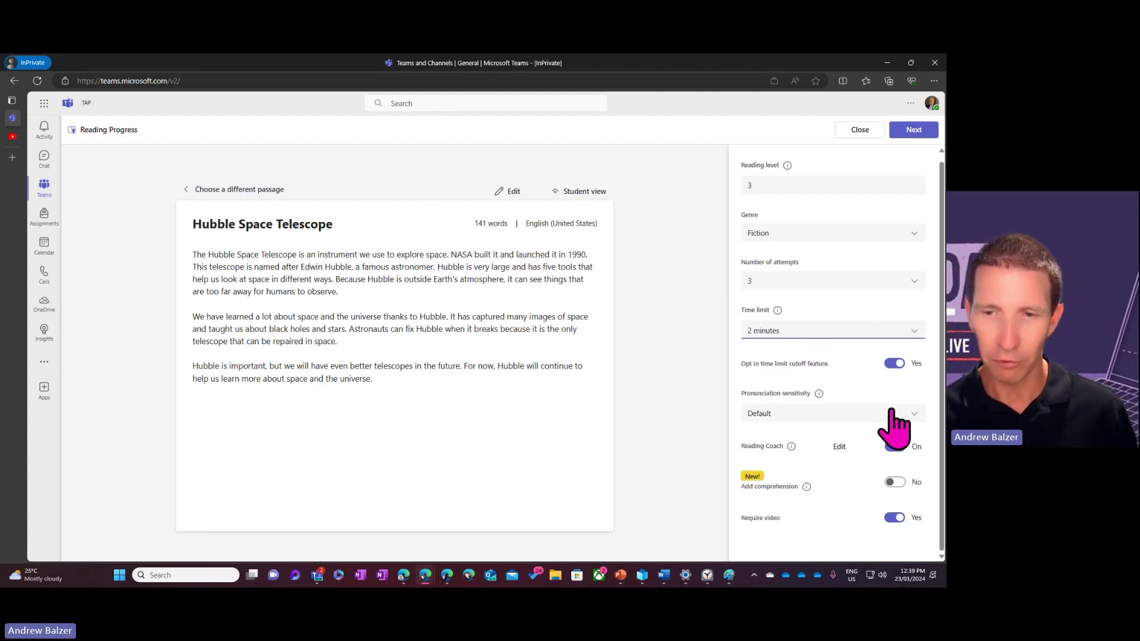
{"action": "left_click", "coordinate": [895, 482]}
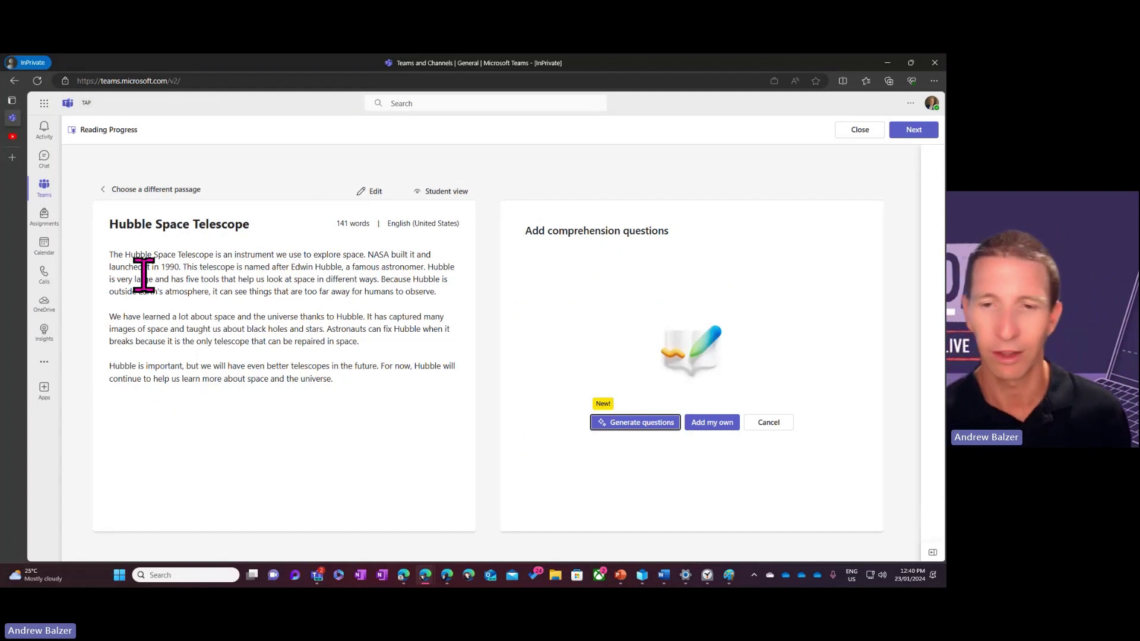
{"action": "left_click", "coordinate": [628, 423]}
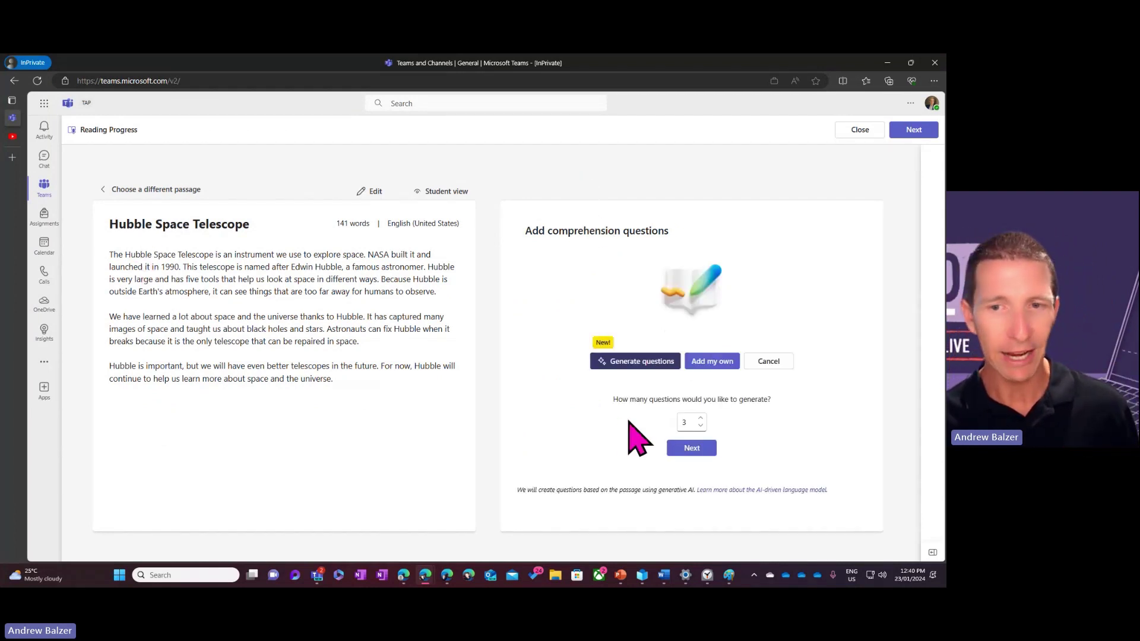
{"action": "left_click", "coordinate": [701, 419]}
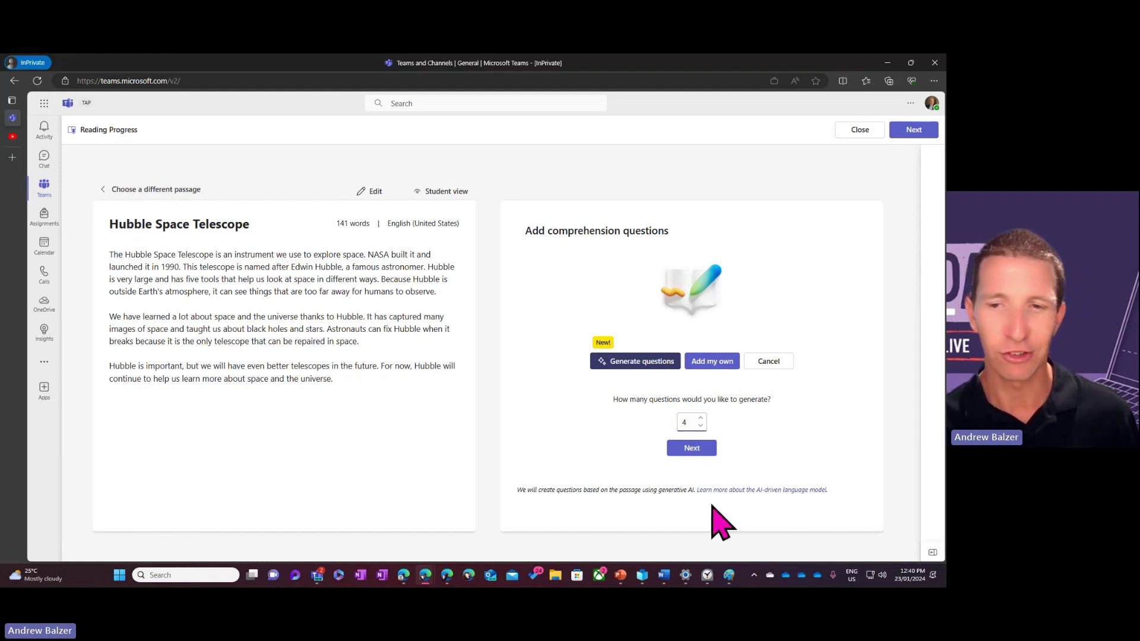
{"action": "left_click", "coordinate": [702, 450]}
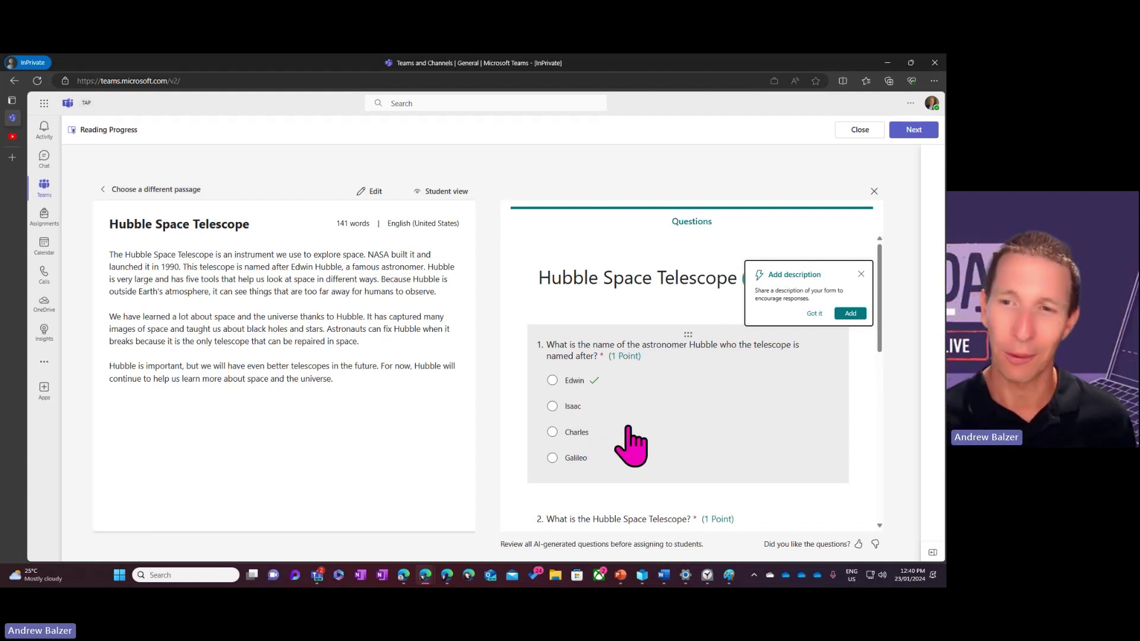
Step: Review the generated comprehension questions and attach the finished reading task to the new assignment
{"action": "scroll", "coordinate": [632, 446], "scroll_direction": "down", "scroll_amount": 3}
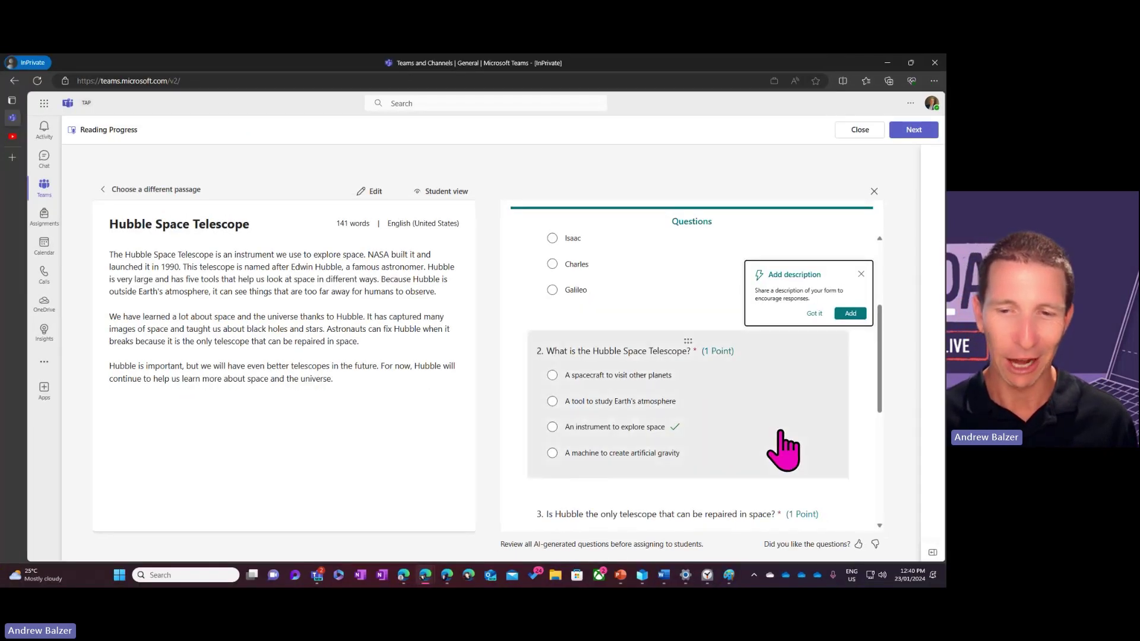
{"action": "scroll", "coordinate": [768, 450], "scroll_direction": "down", "scroll_amount": 2}
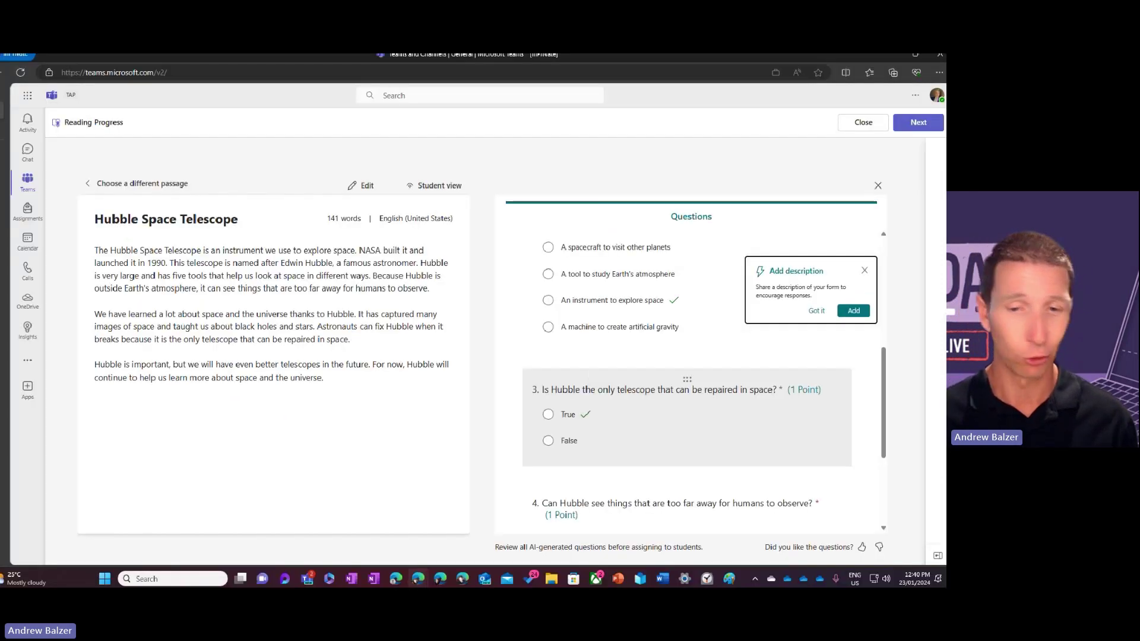
{"action": "scroll", "coordinate": [743, 426], "scroll_direction": "down", "scroll_amount": 3}
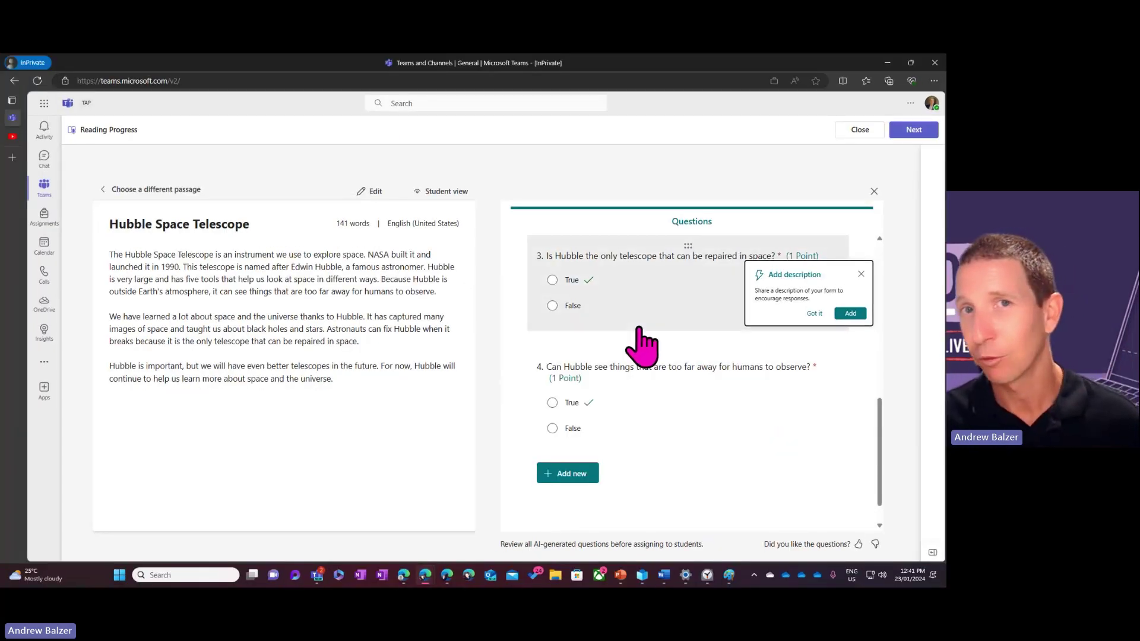
{"action": "scroll", "coordinate": [624, 416], "scroll_direction": "up", "scroll_amount": 5}
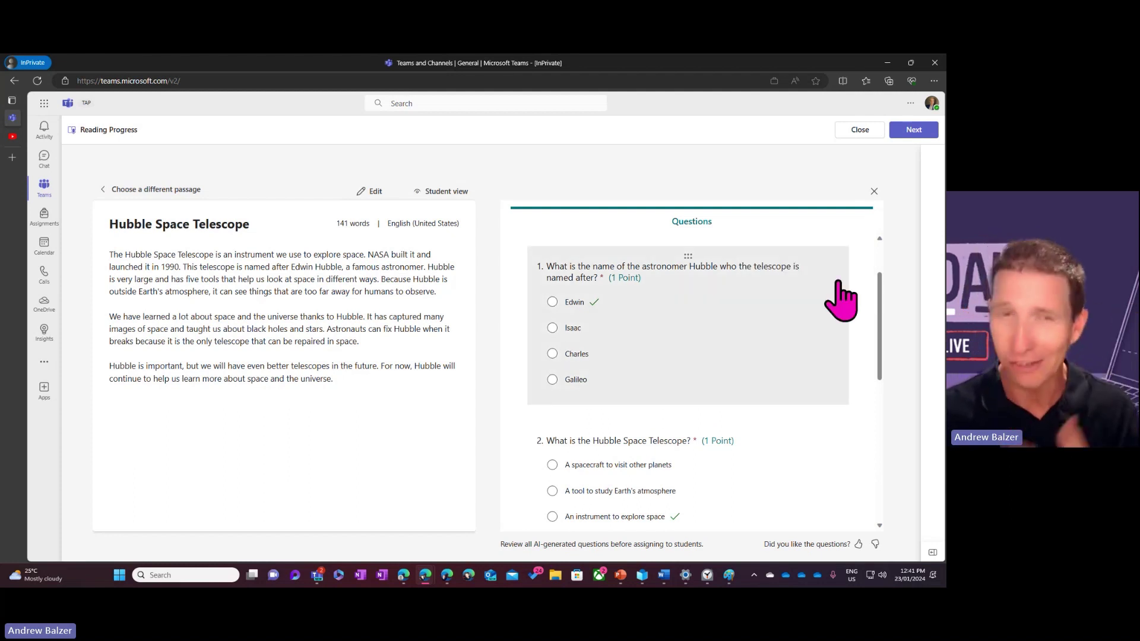
{"action": "scroll", "coordinate": [840, 300], "scroll_direction": "down", "scroll_amount": 10}
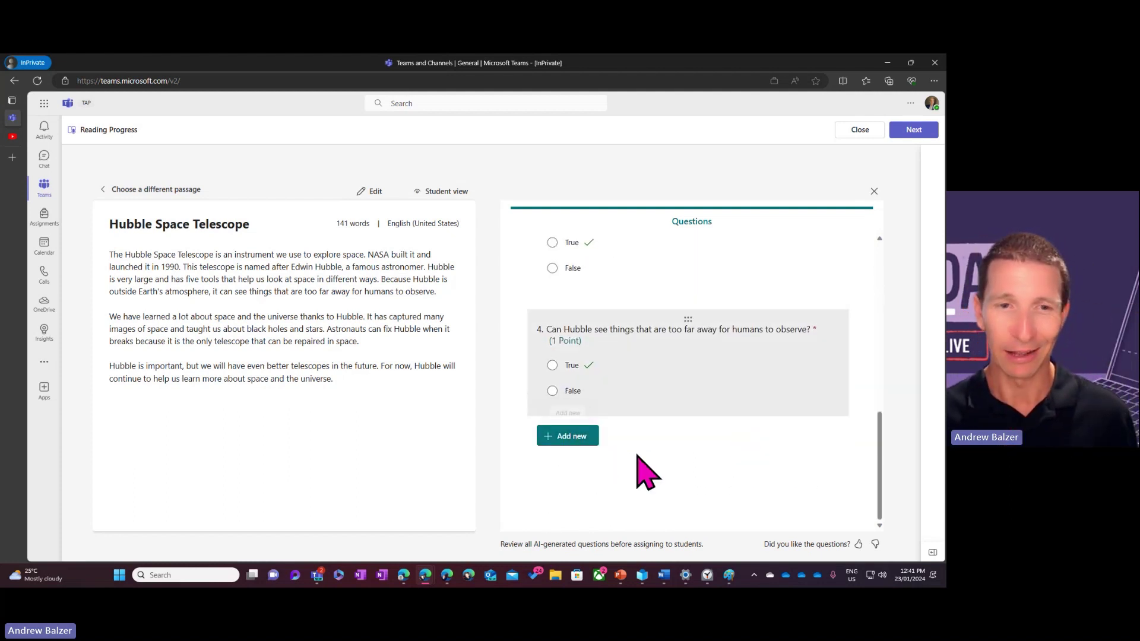
{"action": "left_click", "coordinate": [917, 131]}
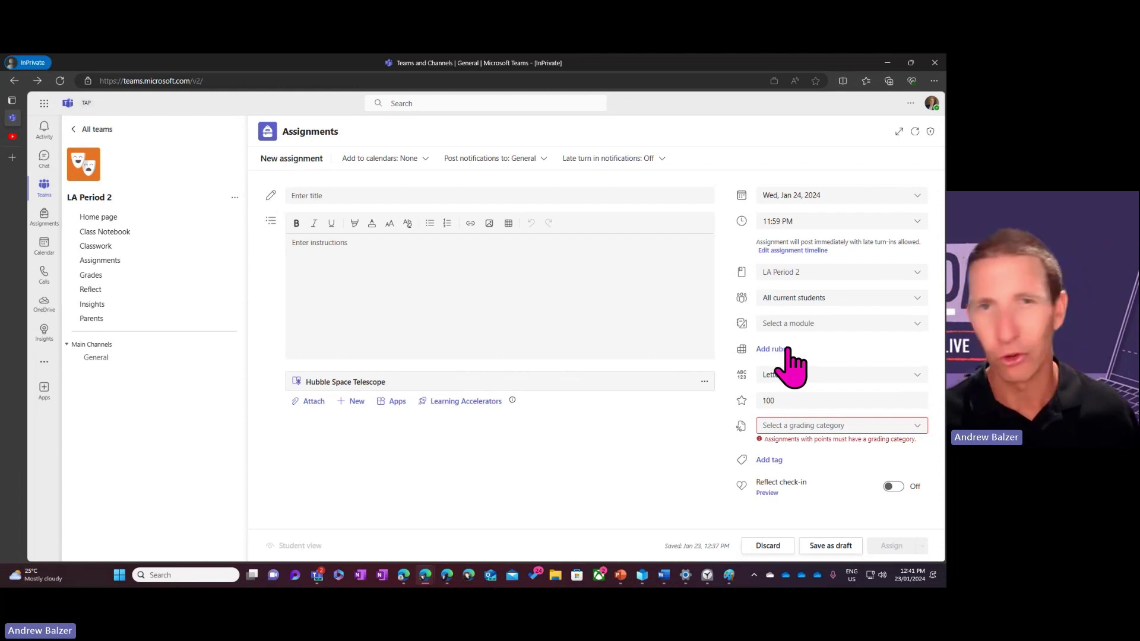
Step: Start an AI-created rubric for the assignment and title it "Mars Presentation"
{"action": "left_click", "coordinate": [787, 350]}
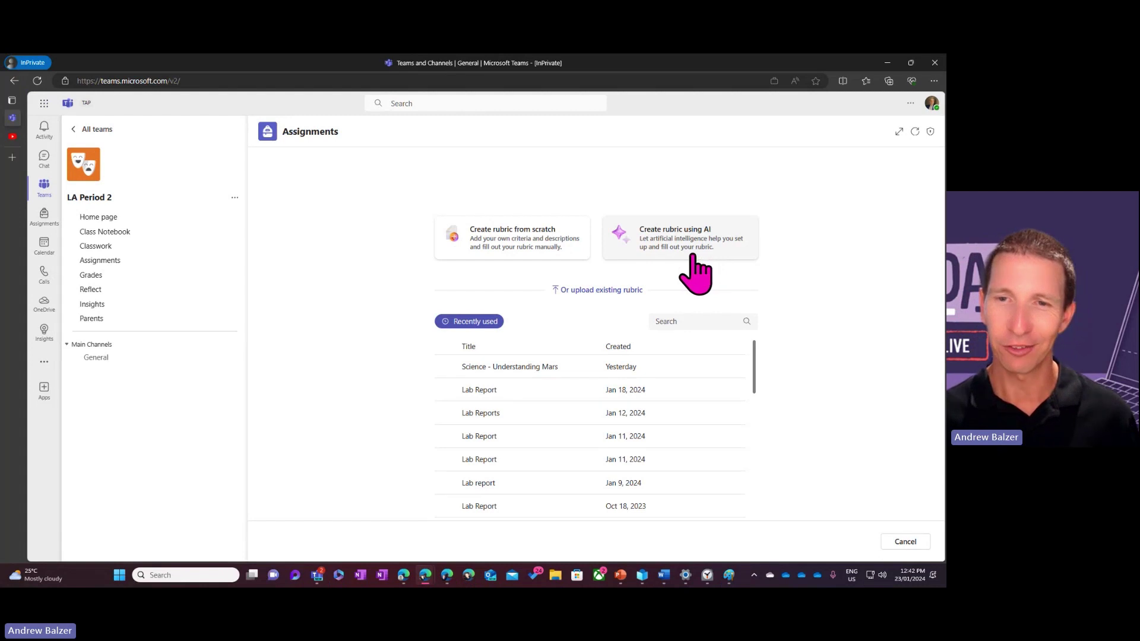
{"action": "left_click", "coordinate": [690, 252]}
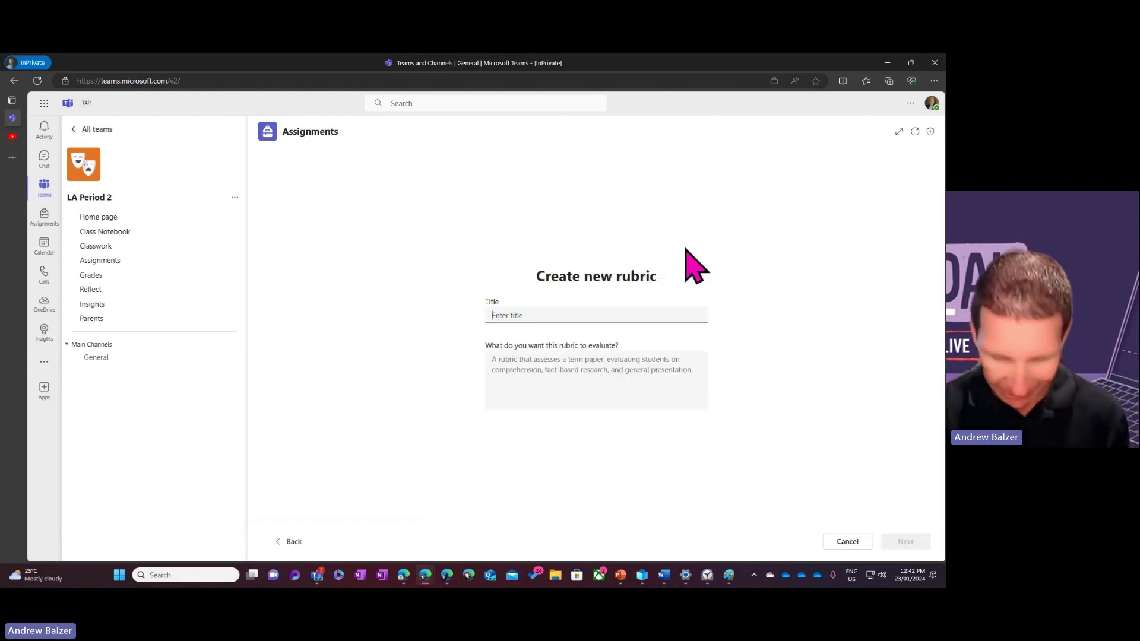
{"action": "type", "text": "Mars Presen"}
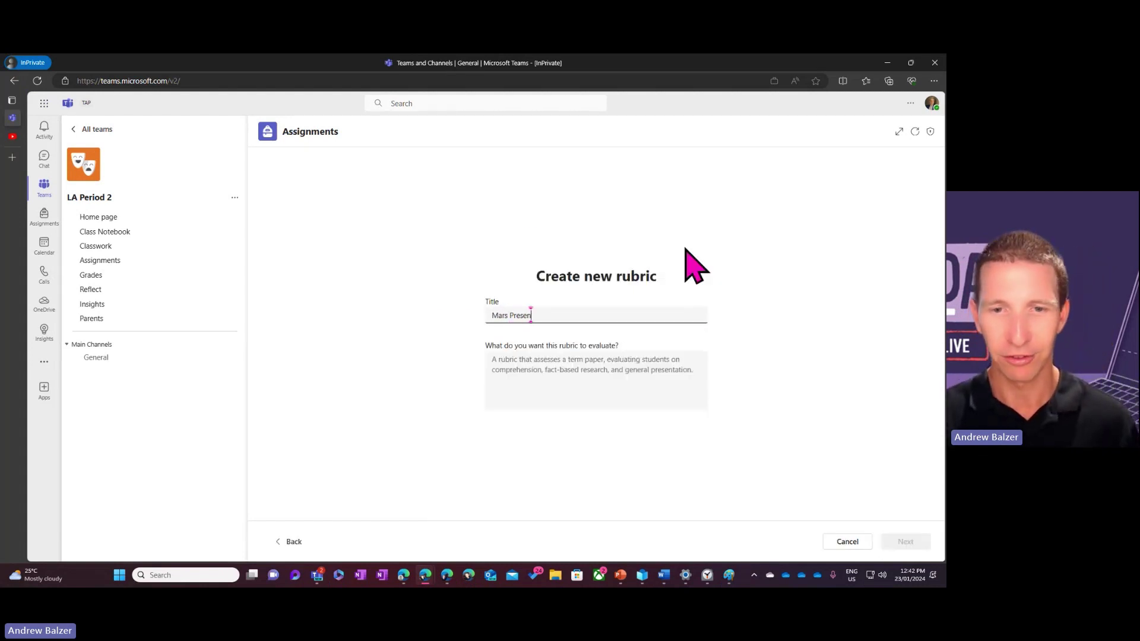
{"action": "type", "text": "tation"}
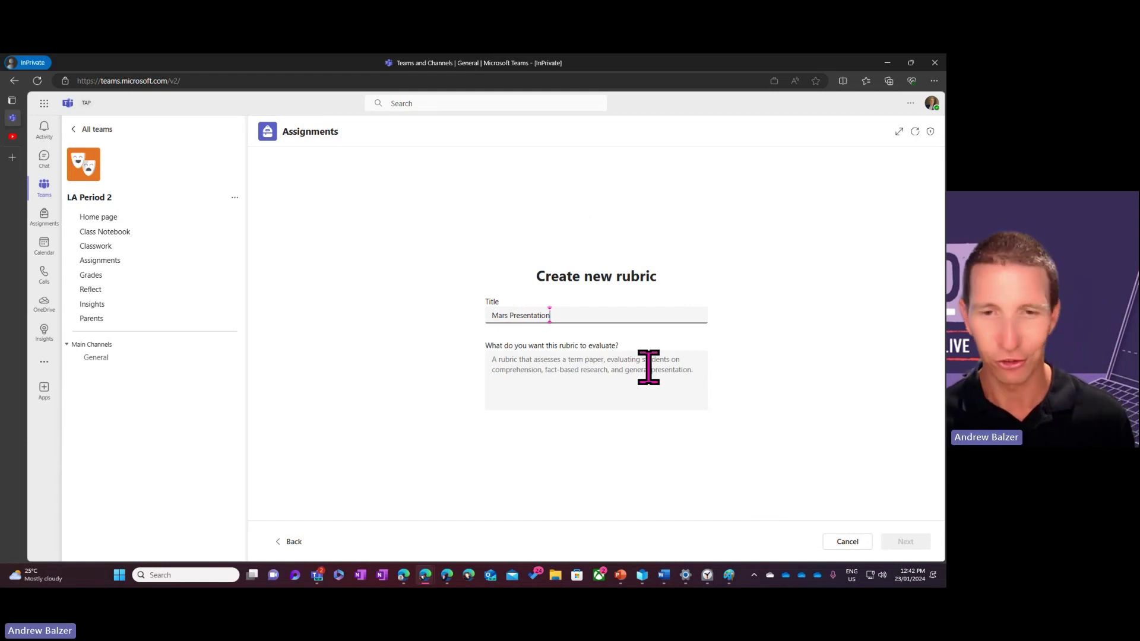
Step: Describe what the rubric evaluates as "A rubric that assess a PowerPoint presentation on Mars."
{"action": "left_click", "coordinate": [688, 382]}
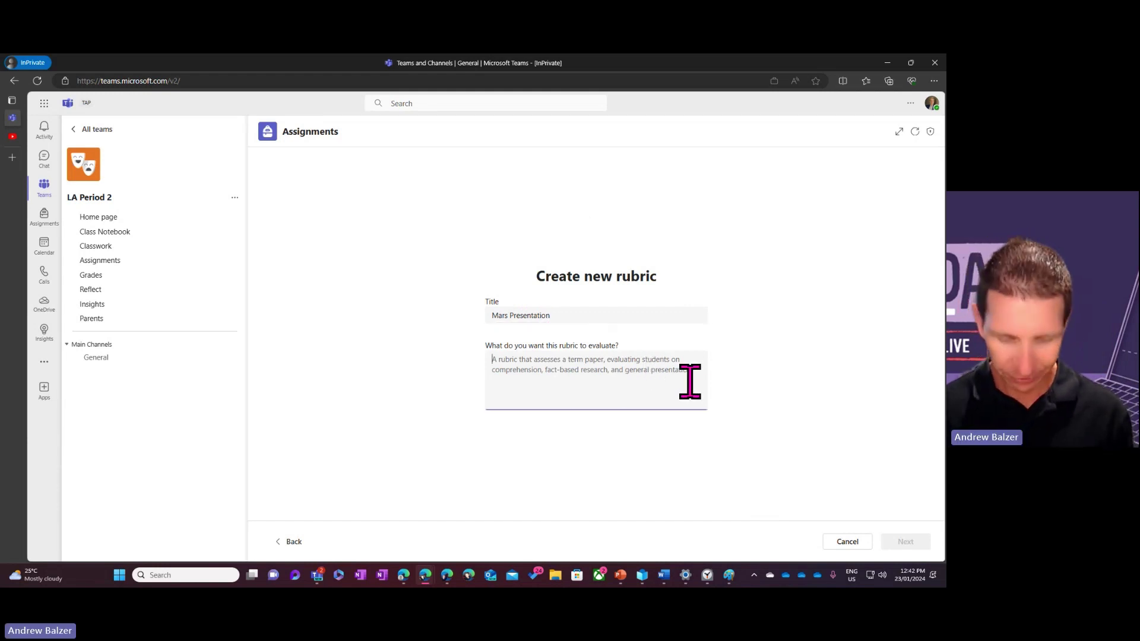
{"action": "type", "text": "A rubric that "}
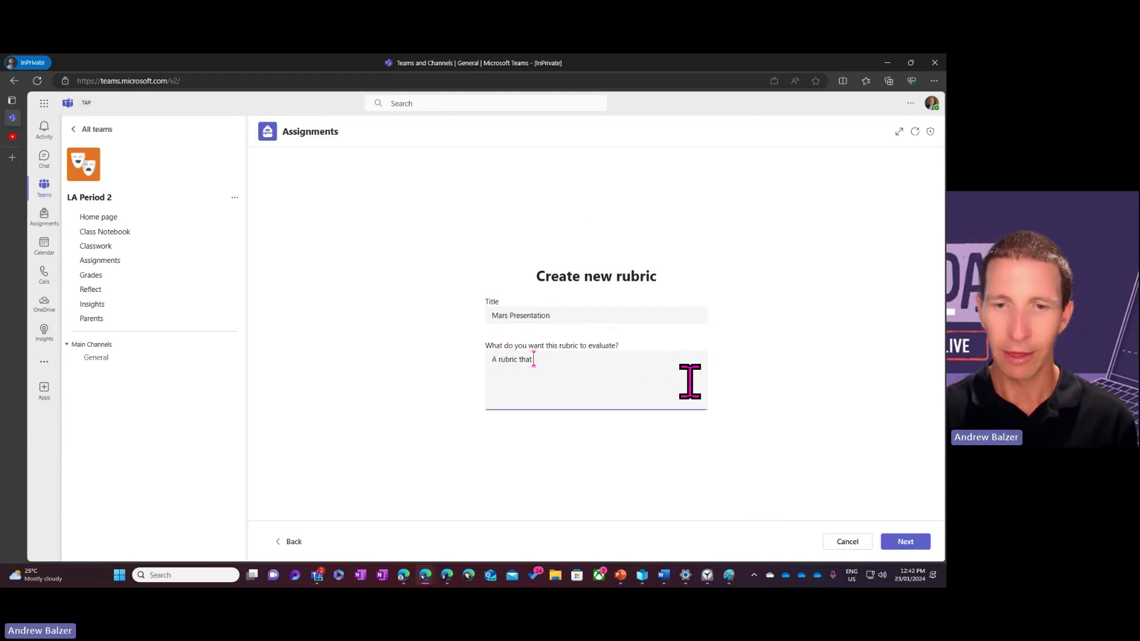
{"action": "type", "text": "assess a Po"}
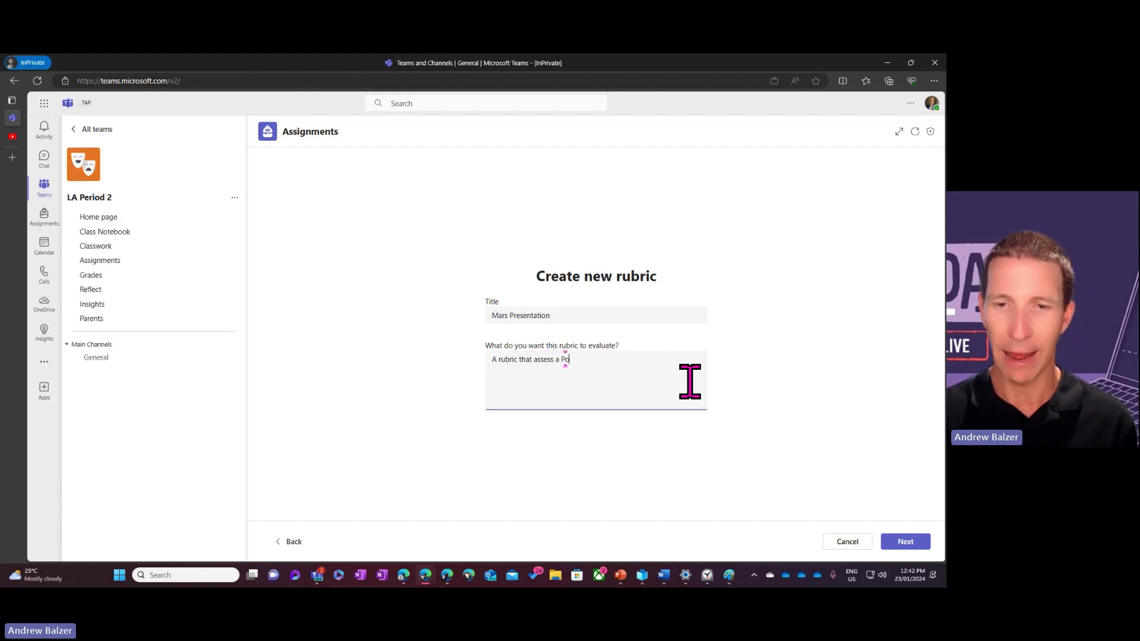
{"action": "type", "text": "werPoint prese"}
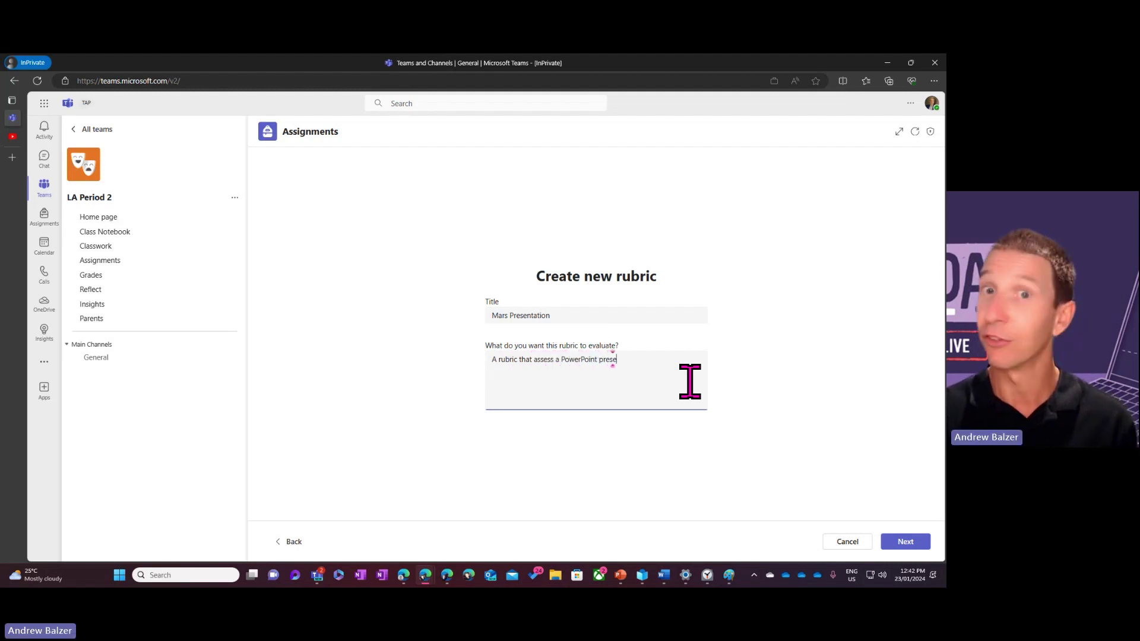
{"action": "type", "text": "ntation on Mars"}
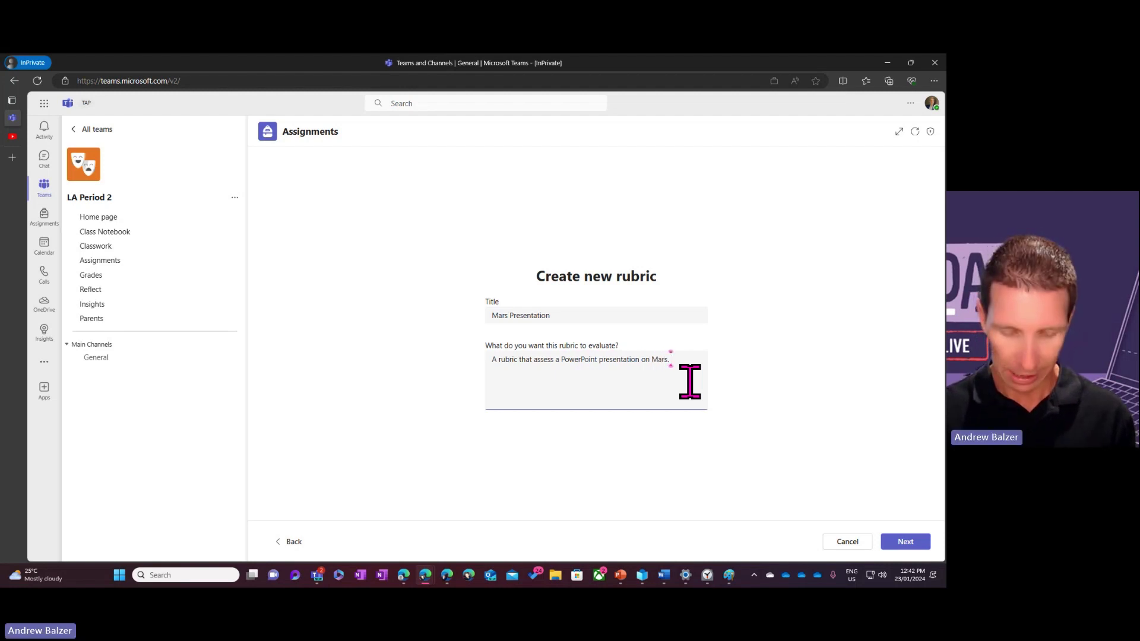
Step: Extend the rubric description with "We will be assessing the content, presentation visuals and a written report."
{"action": "type", "text": ". We will be as"}
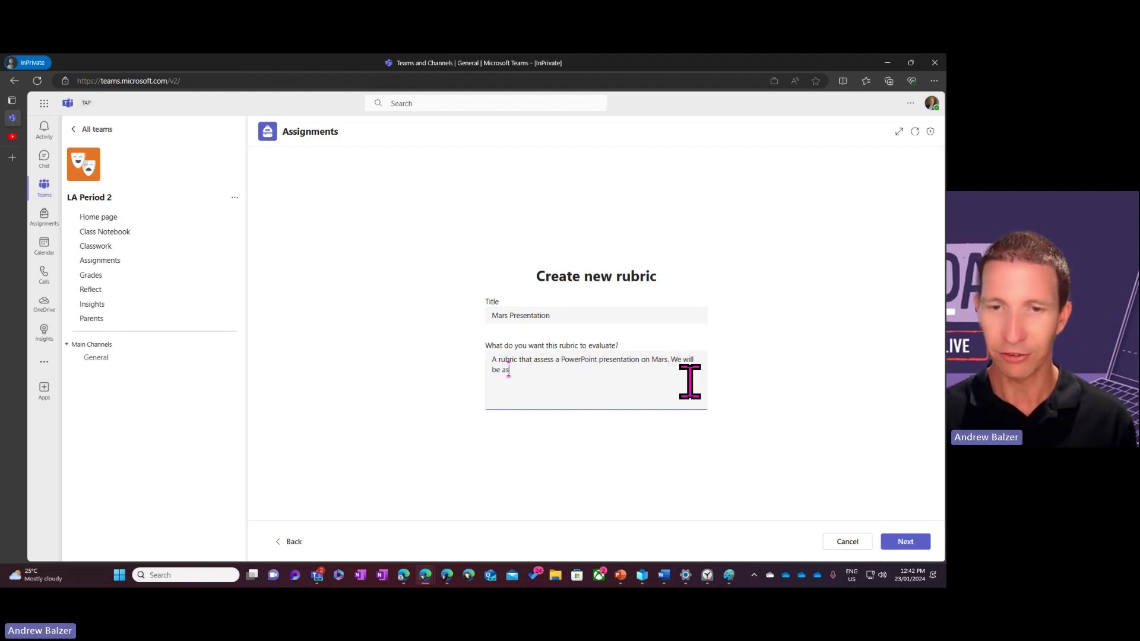
{"action": "type", "text": "sessing the content"}
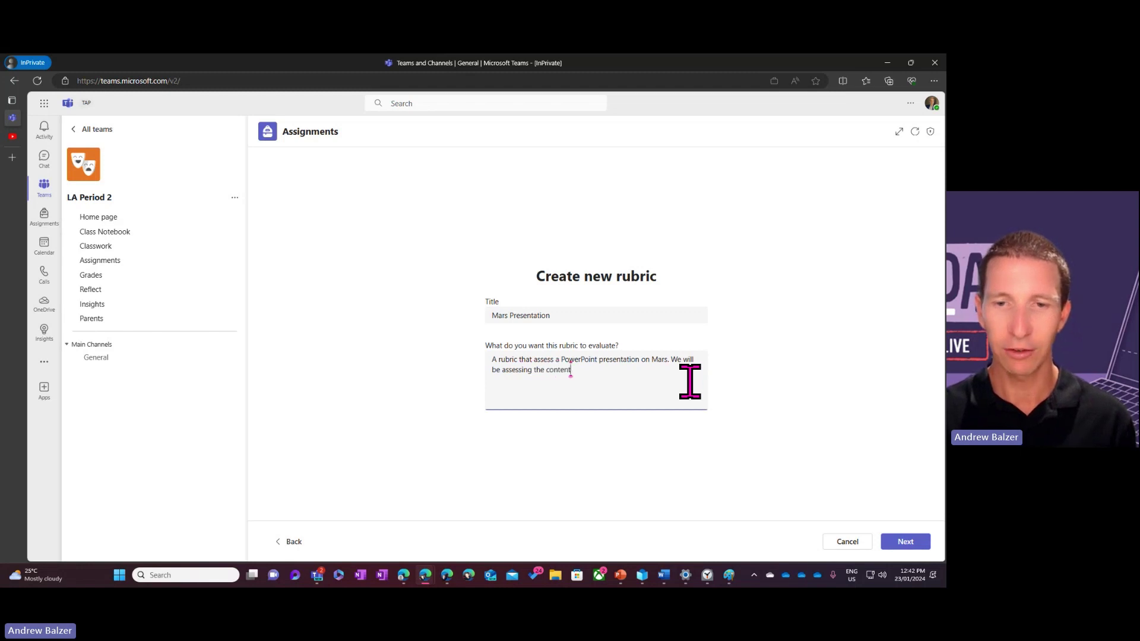
{"action": "type", "text": ", presentation"}
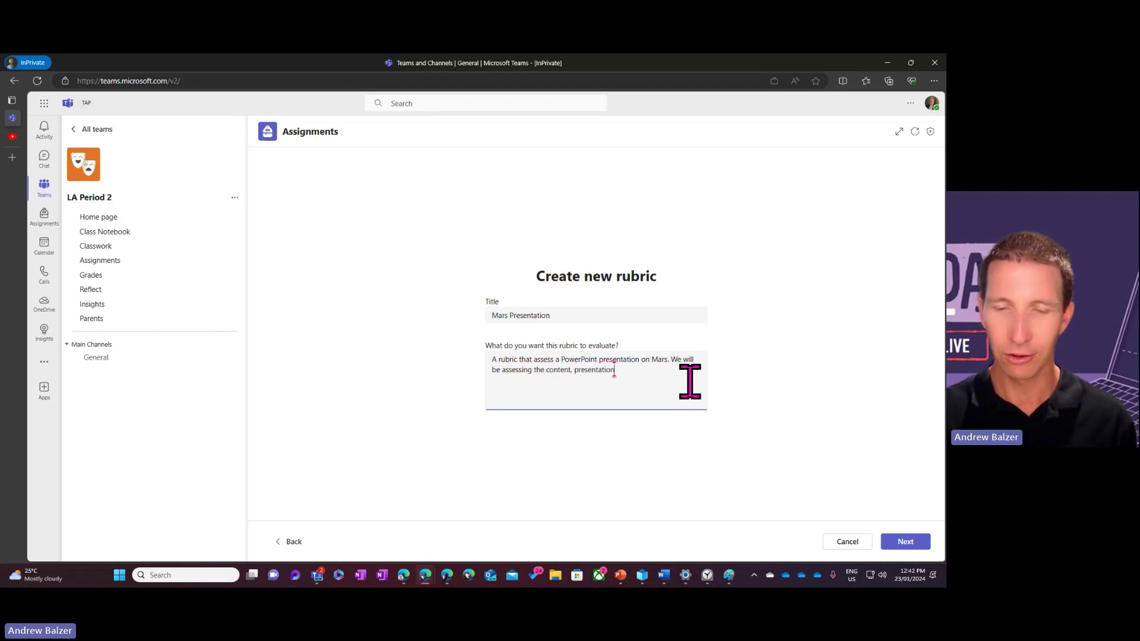
{"action": "type", "text": " visua"}
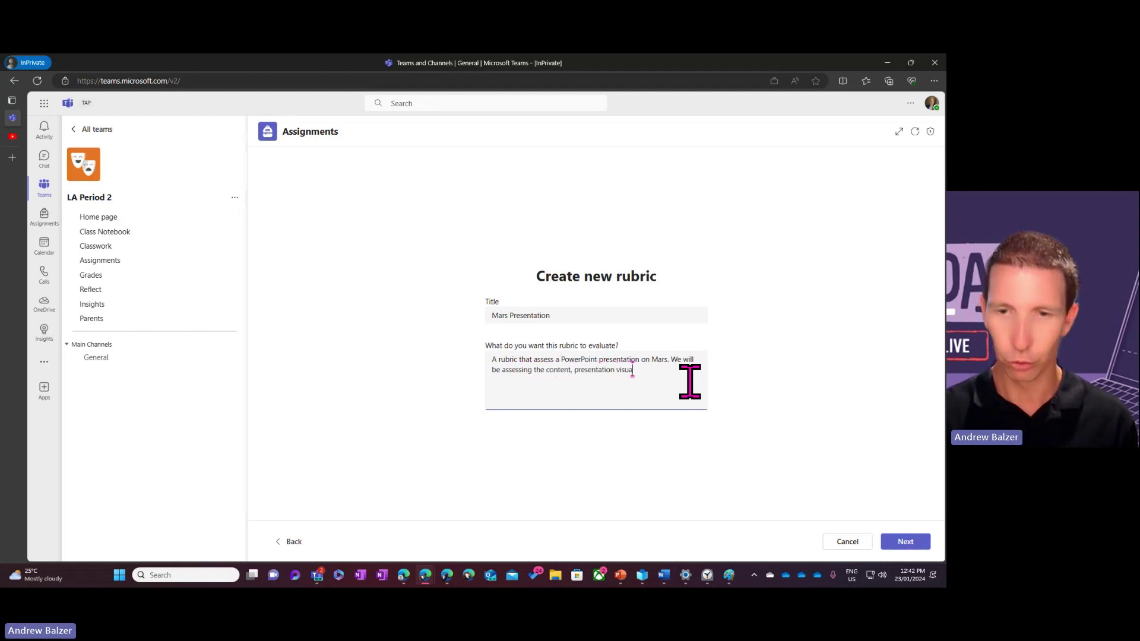
{"action": "type", "text": "ls and"}
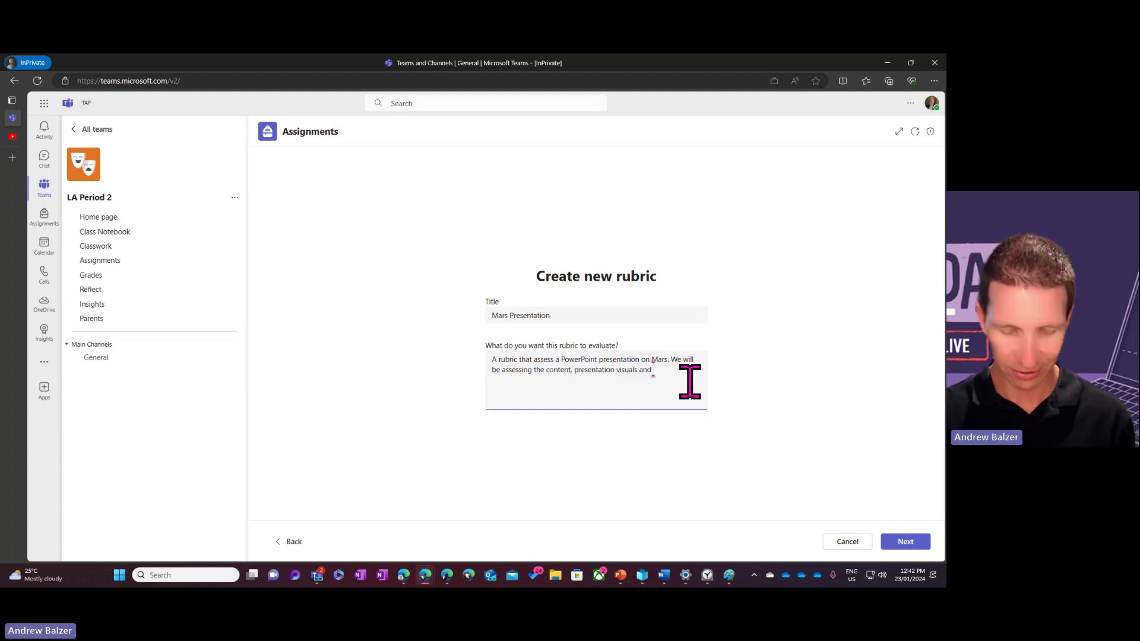
{"action": "type", "text": " a written"}
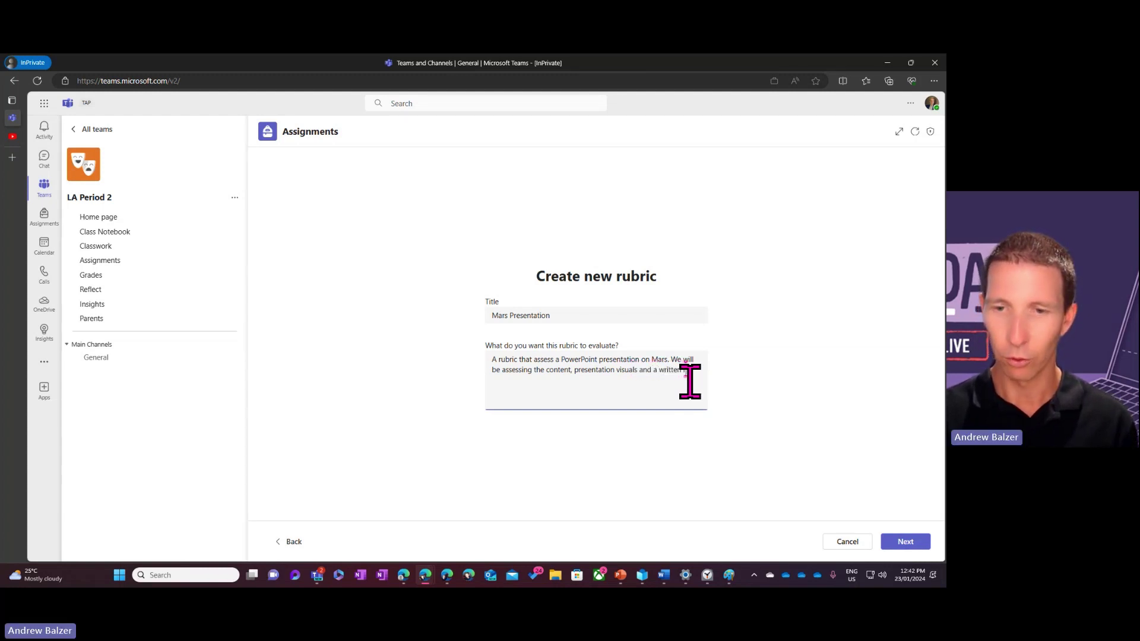
{"action": "type", "text": " report. Check"}
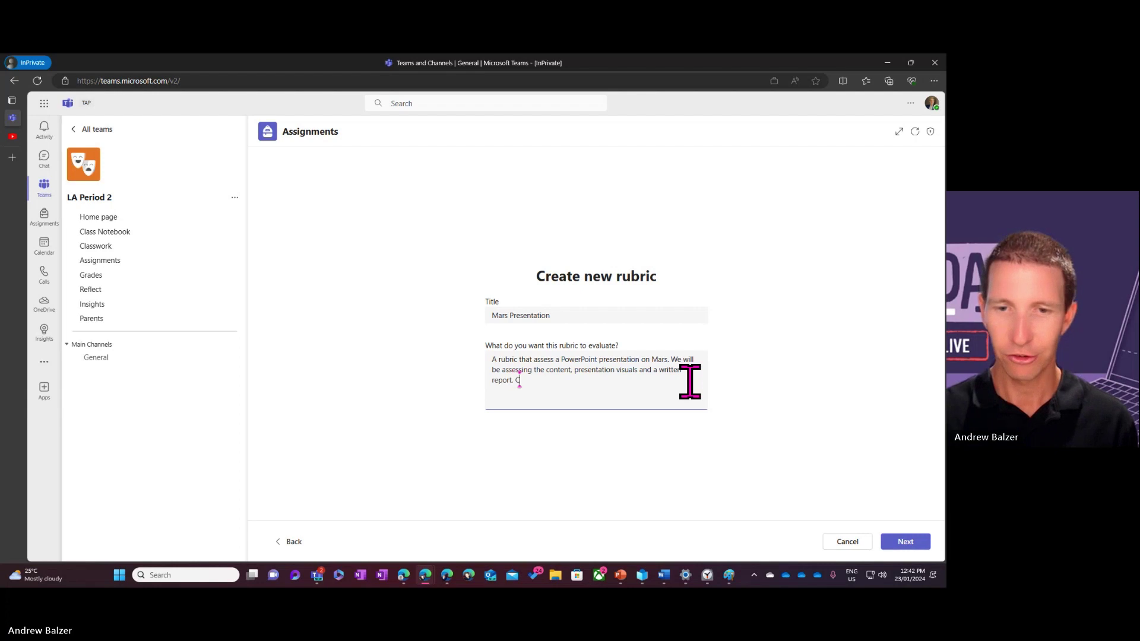
{"action": "key", "text": "BackSpace"}
{"action": "key", "text": "BackSpace"}
{"action": "key", "text": "BackSpace"}
{"action": "key", "text": "BackSpace"}
{"action": "key", "text": "BackSpace"}
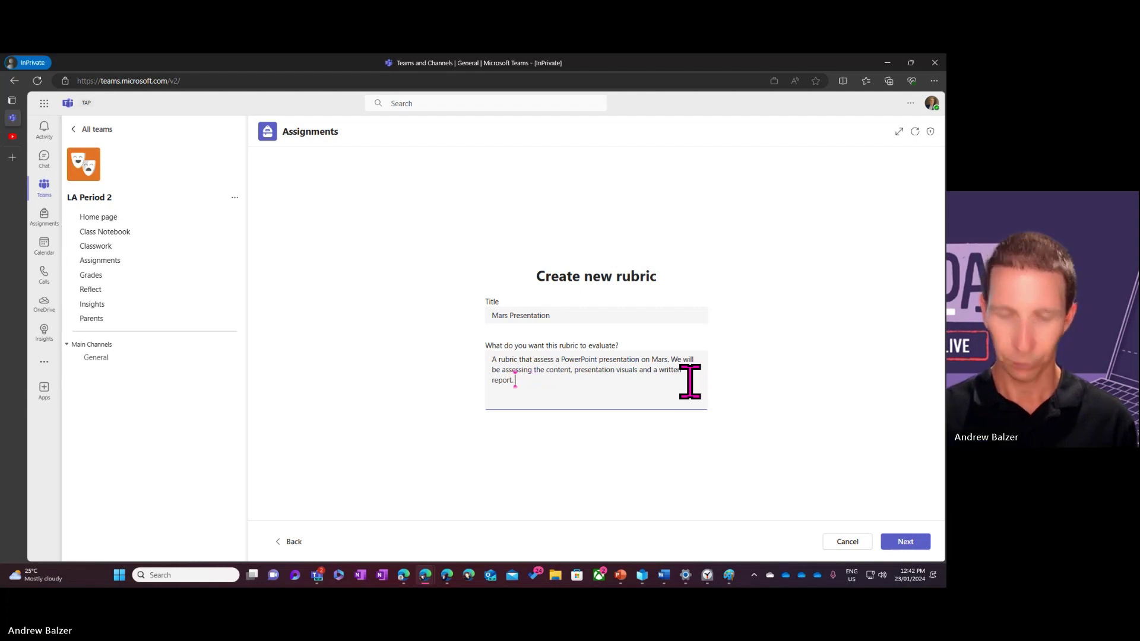
Step: Add "We will also be assessing the quality of information and facts about Mars." to the description and continue to the rubric settings
{"action": "type", "text": "We will also be"}
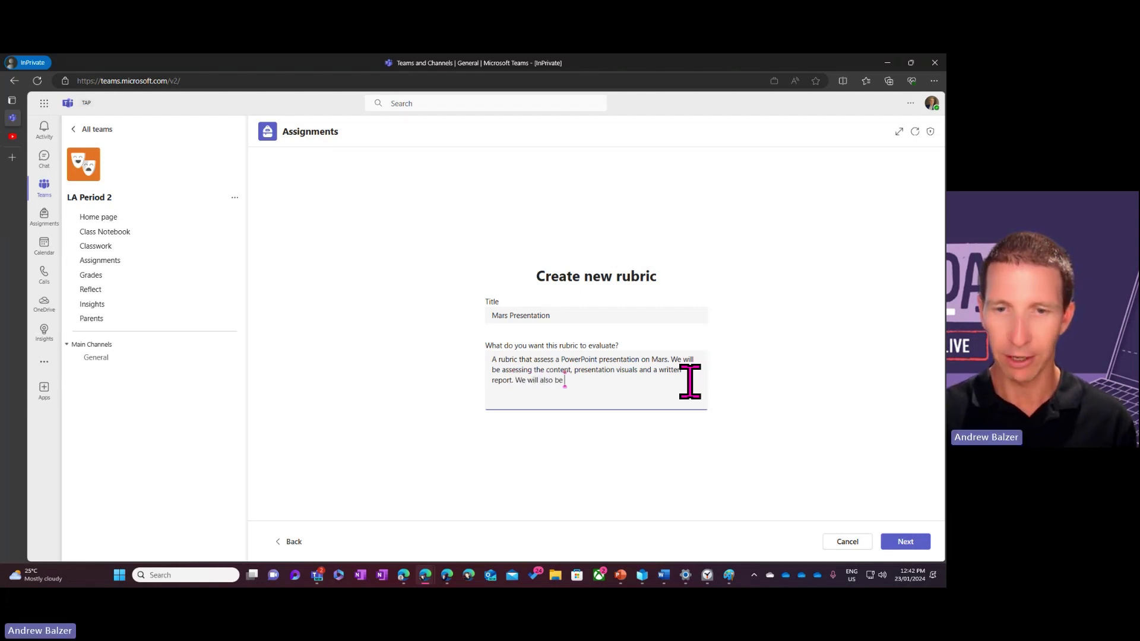
{"action": "type", "text": " assessing the qua"}
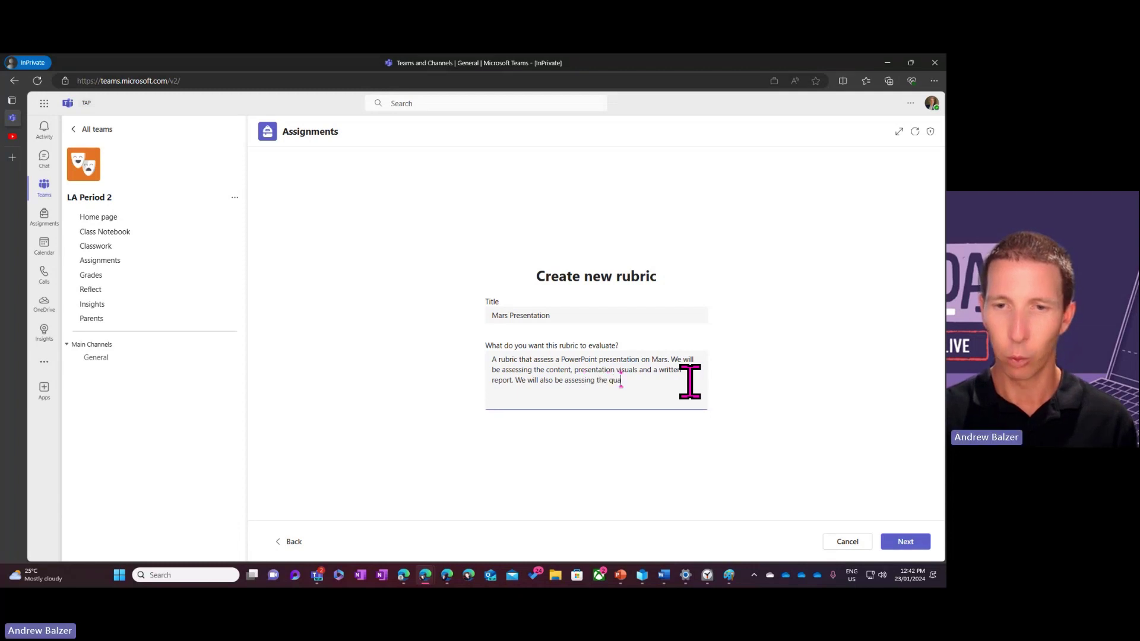
{"action": "type", "text": "lity of informati"}
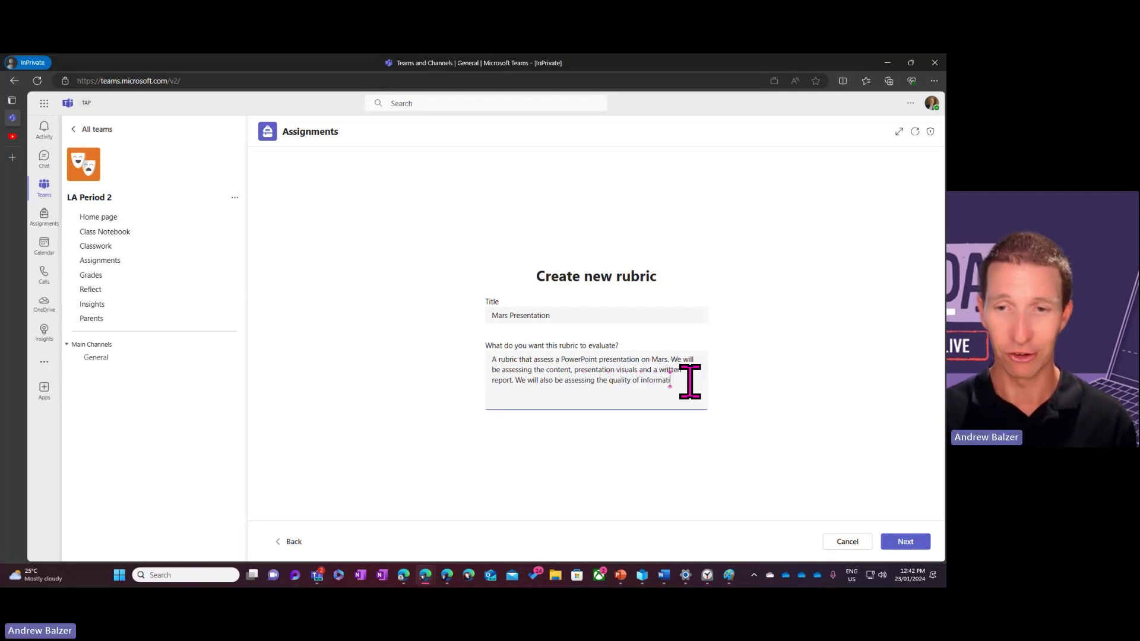
{"action": "type", "text": "on and facts about M"}
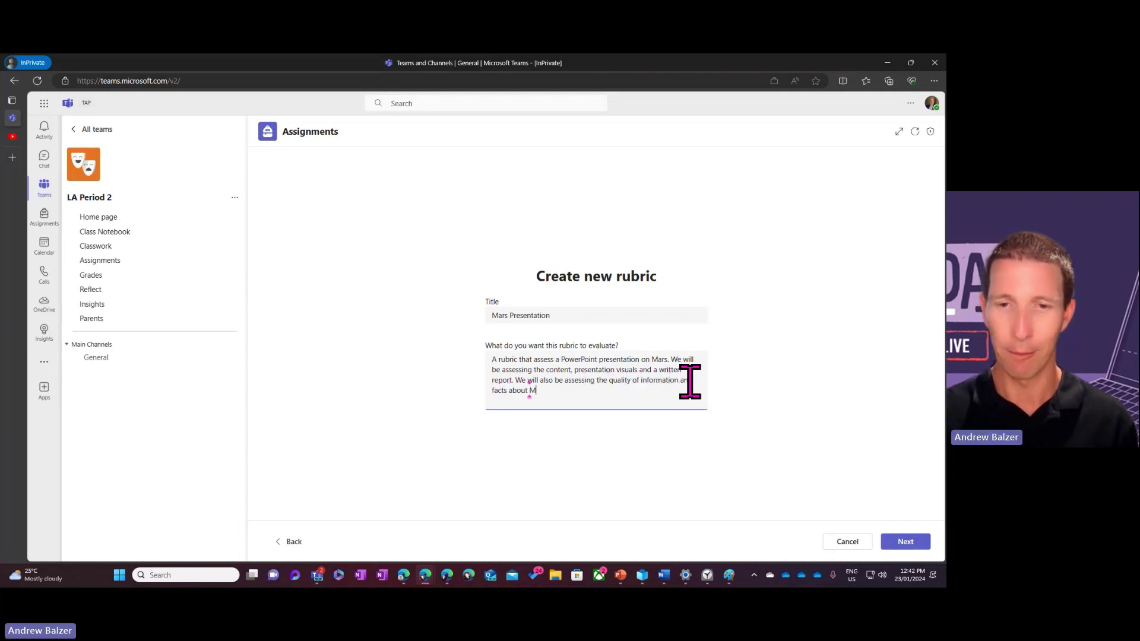
{"action": "type", "text": "ars."}
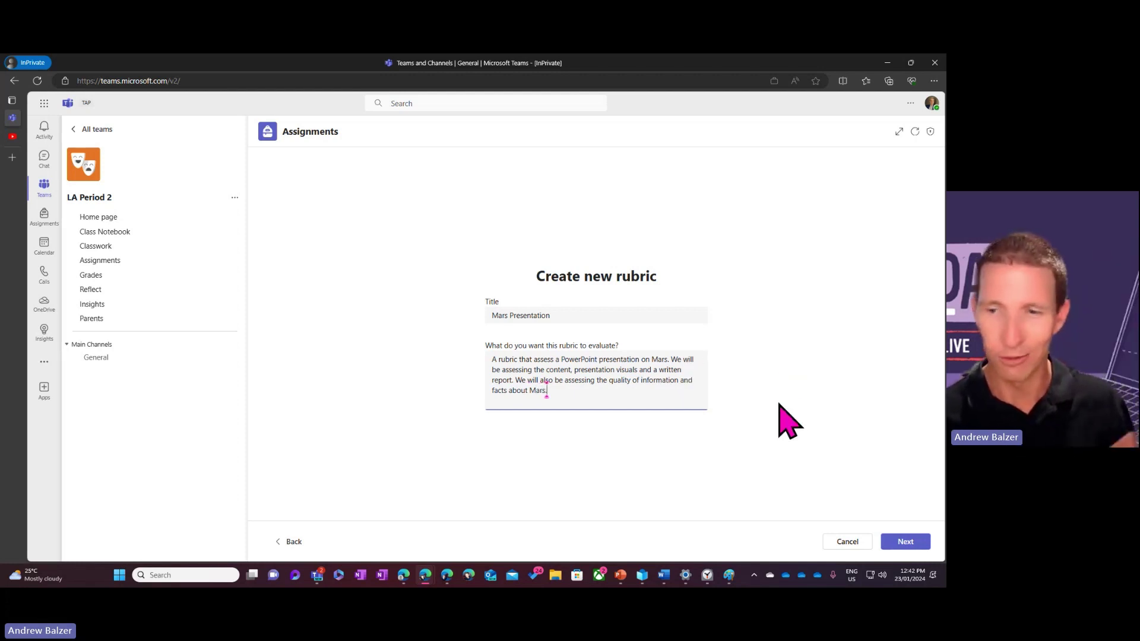
{"action": "left_click", "coordinate": [900, 547]}
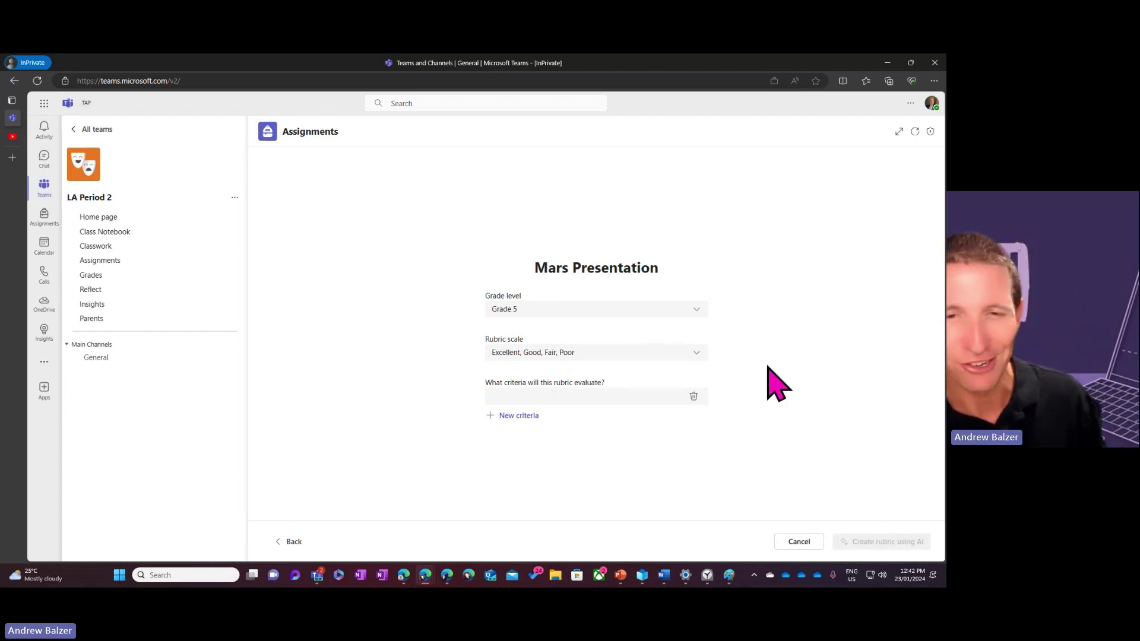
Step: Set the rubric's grade level to Grade 4 and keep the Excellent, Good, Fair, Poor scale
{"action": "left_click", "coordinate": [603, 309]}
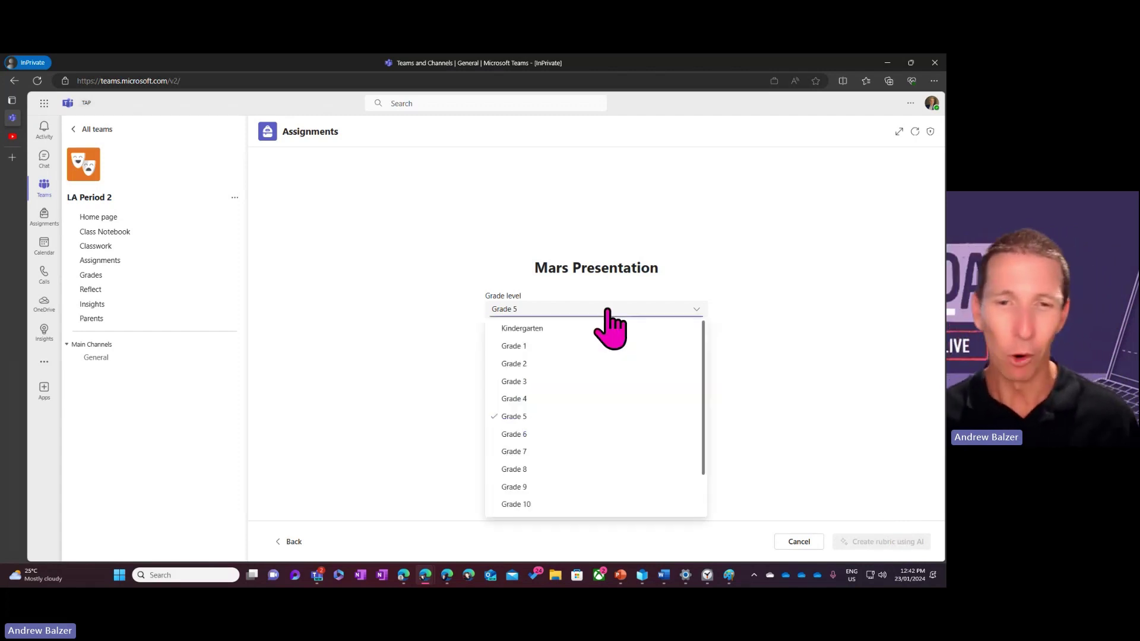
{"action": "left_click", "coordinate": [558, 399]}
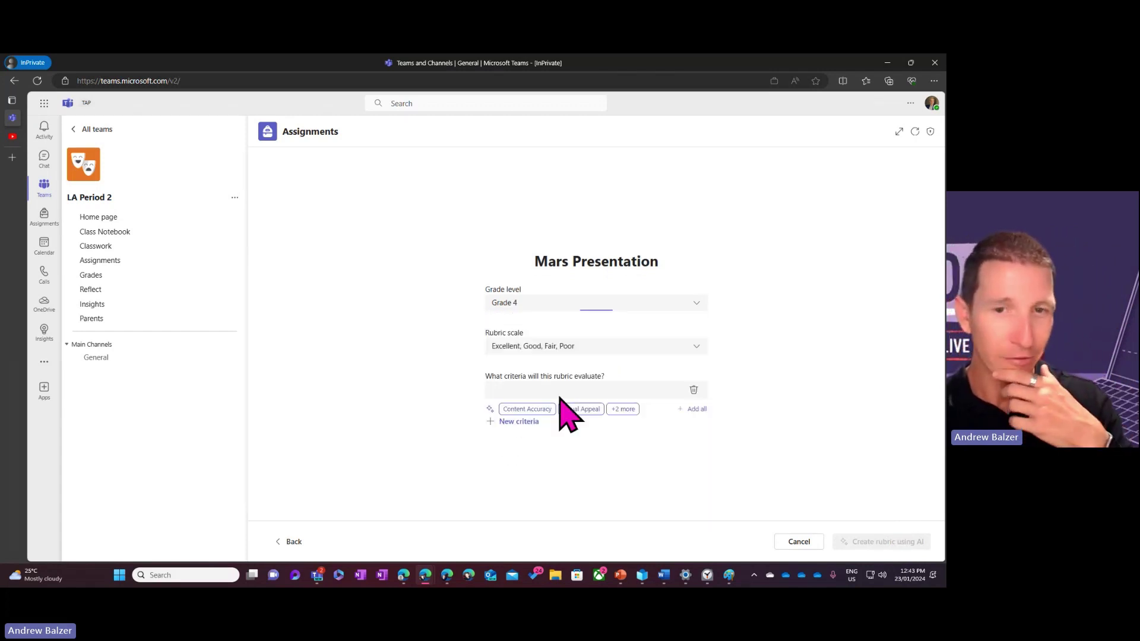
{"action": "left_click", "coordinate": [637, 347]}
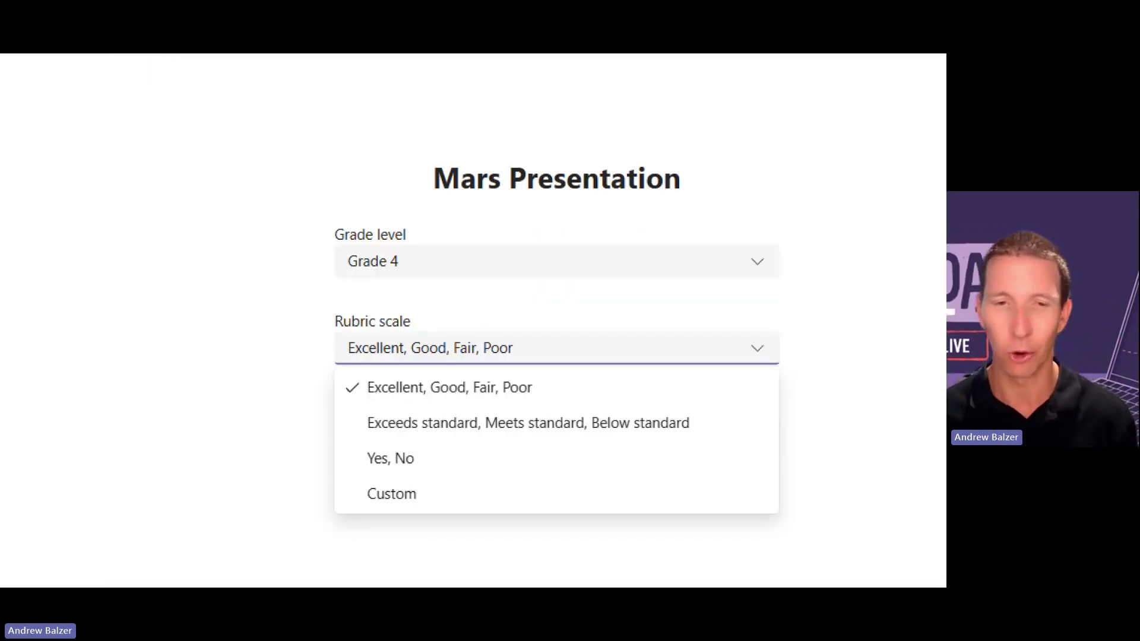
{"action": "left_click", "coordinate": [631, 365]}
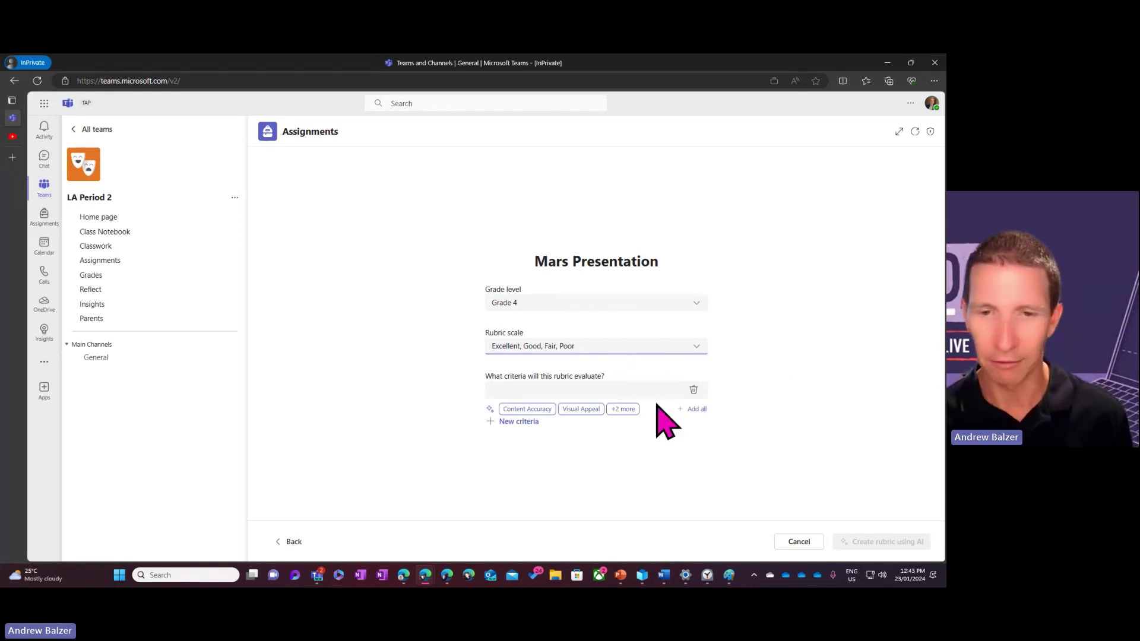
Step: Add the suggested criteria Content Accuracy, Visual Appeal, Presentation Skills and Written Report Quality, and generate the rubric with AI
{"action": "left_click", "coordinate": [692, 389]}
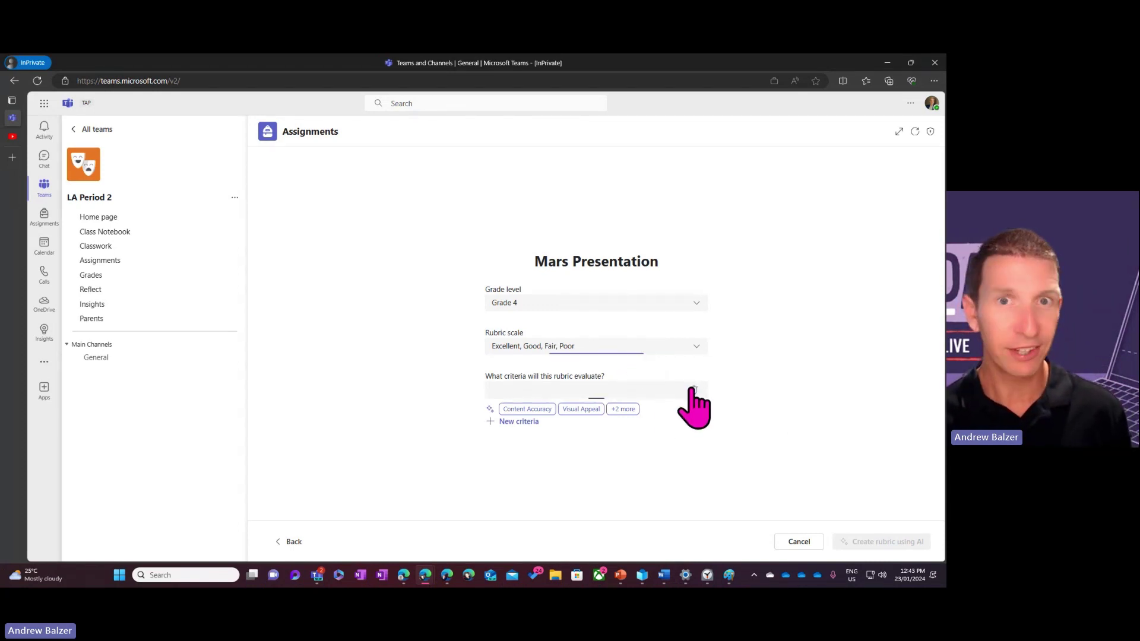
{"action": "left_click", "coordinate": [523, 409]}
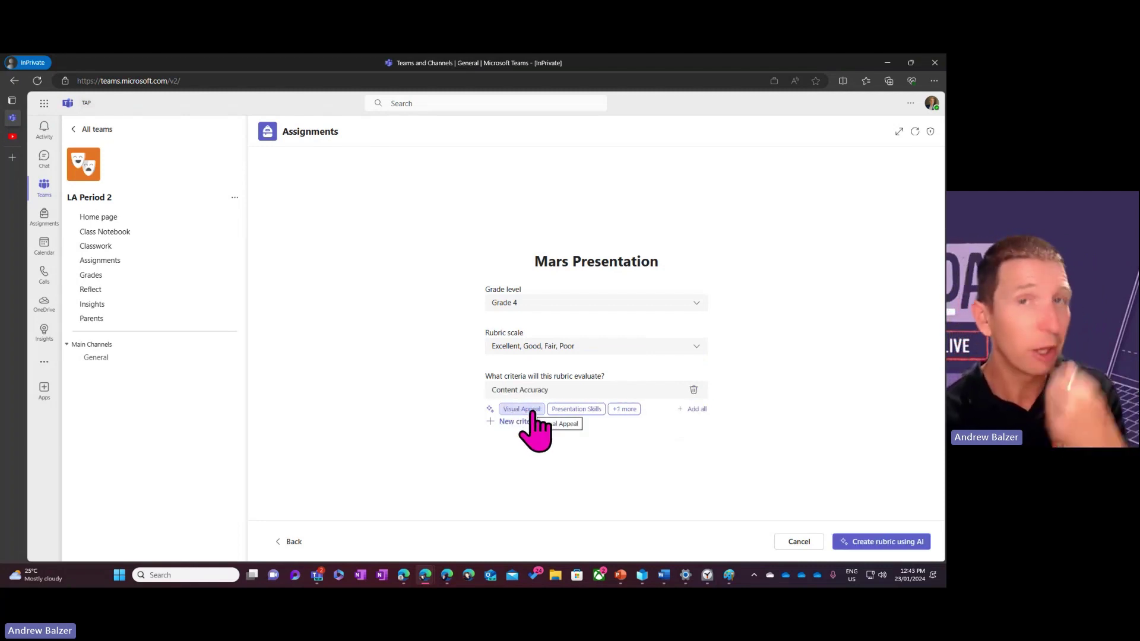
{"action": "left_click", "coordinate": [532, 411]}
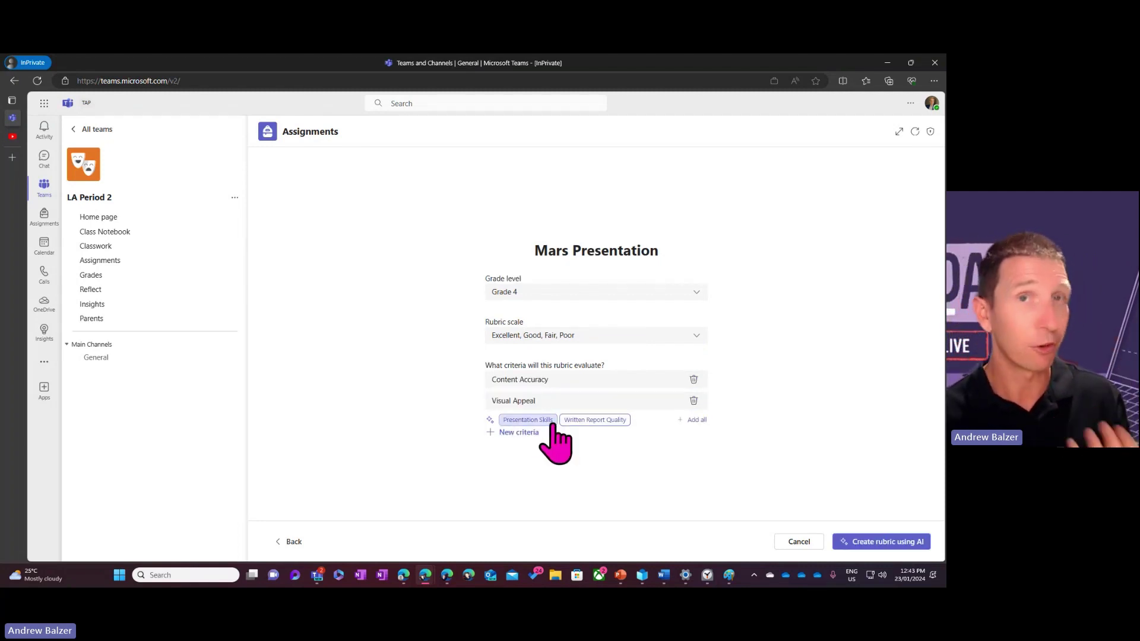
{"action": "left_click", "coordinate": [552, 422]}
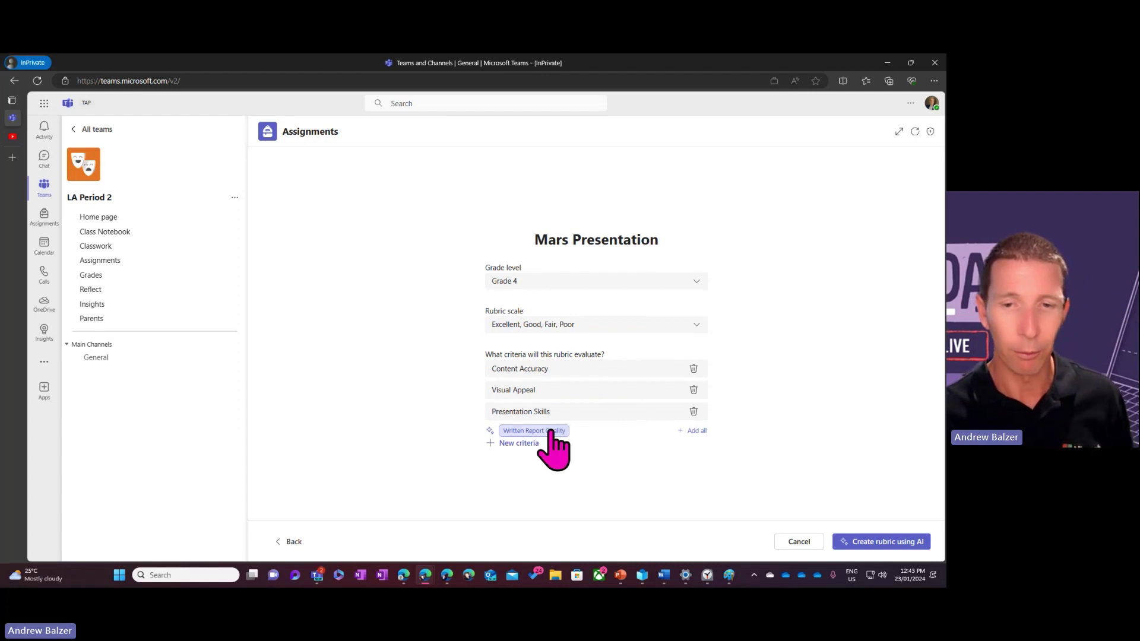
{"action": "left_click", "coordinate": [550, 431]}
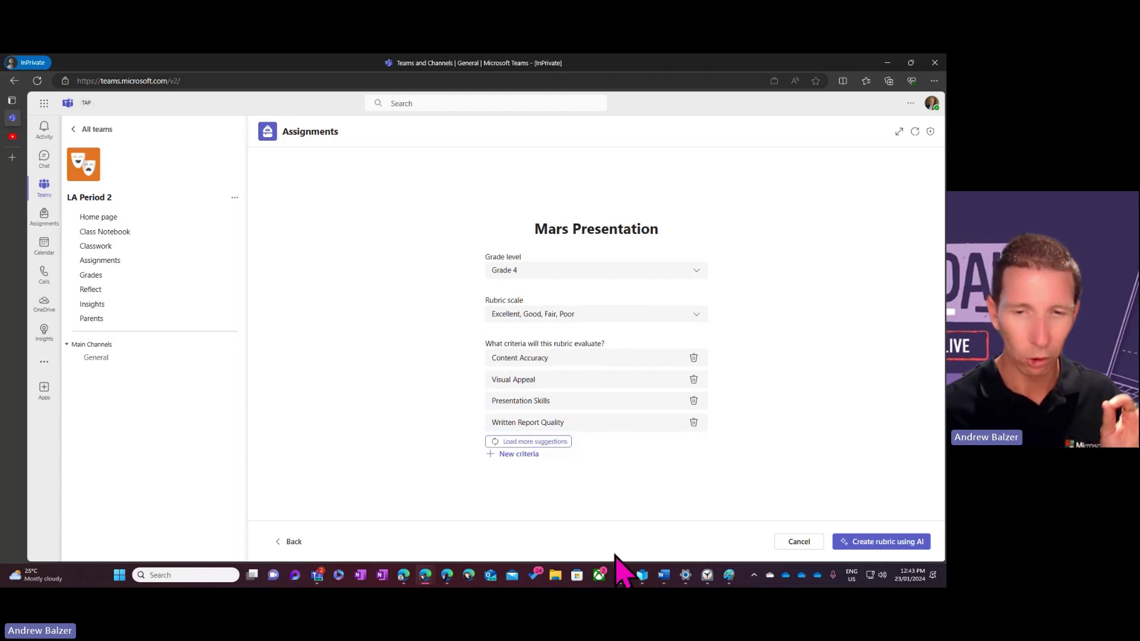
{"action": "left_click", "coordinate": [873, 547]}
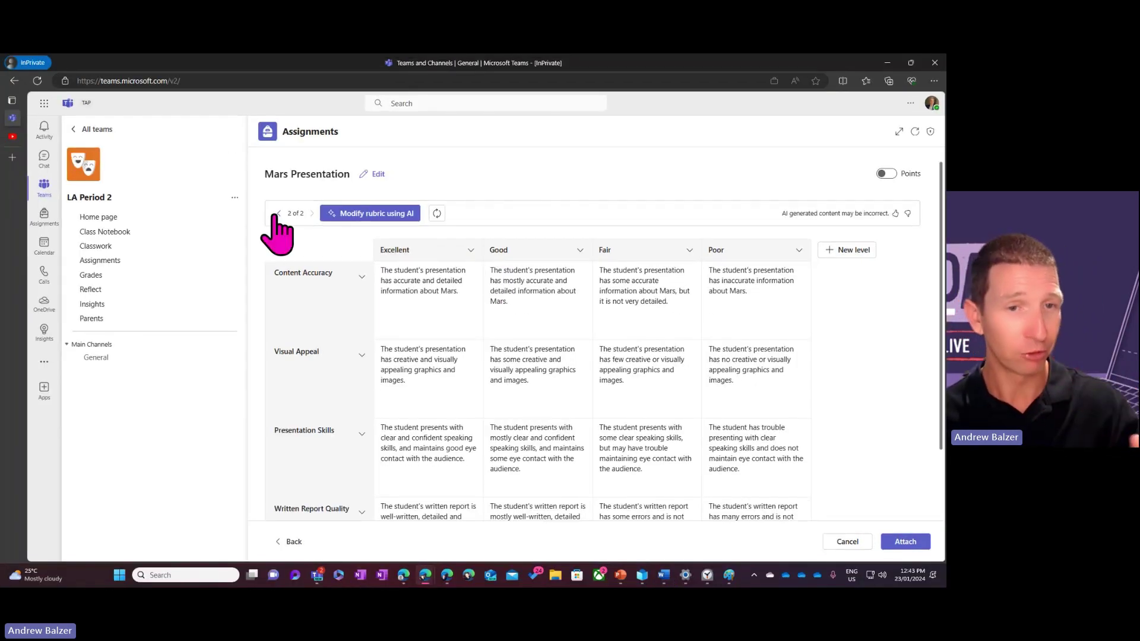
Step: Compare the first rubric version with the AI-generated one, and regenerate the rubric's descriptions
{"action": "left_click", "coordinate": [278, 213]}
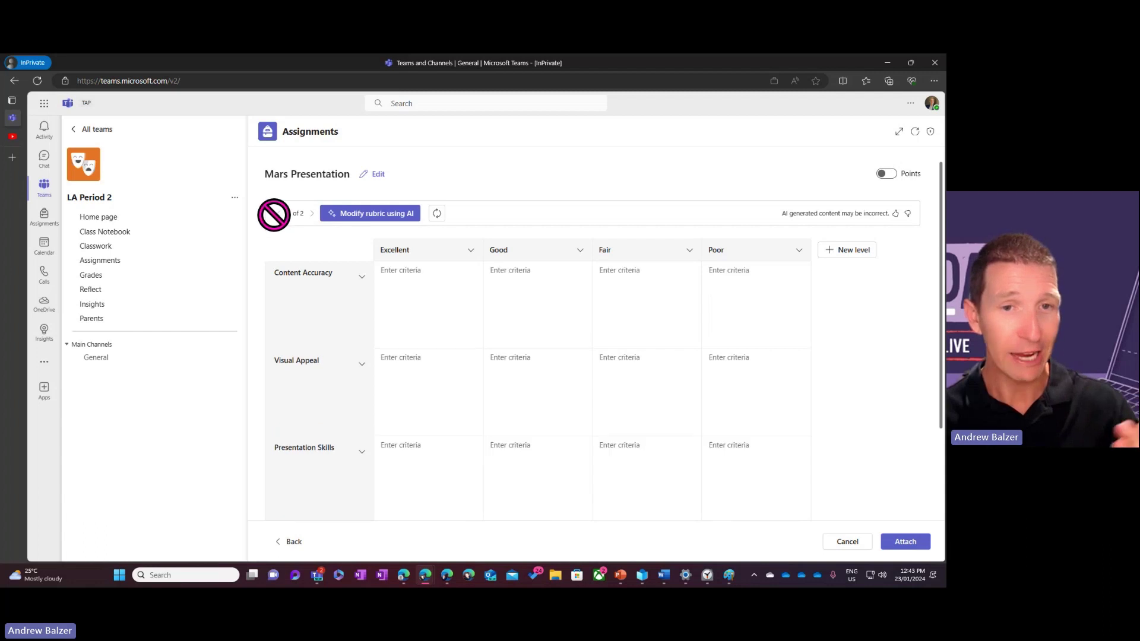
{"action": "left_click", "coordinate": [312, 213]}
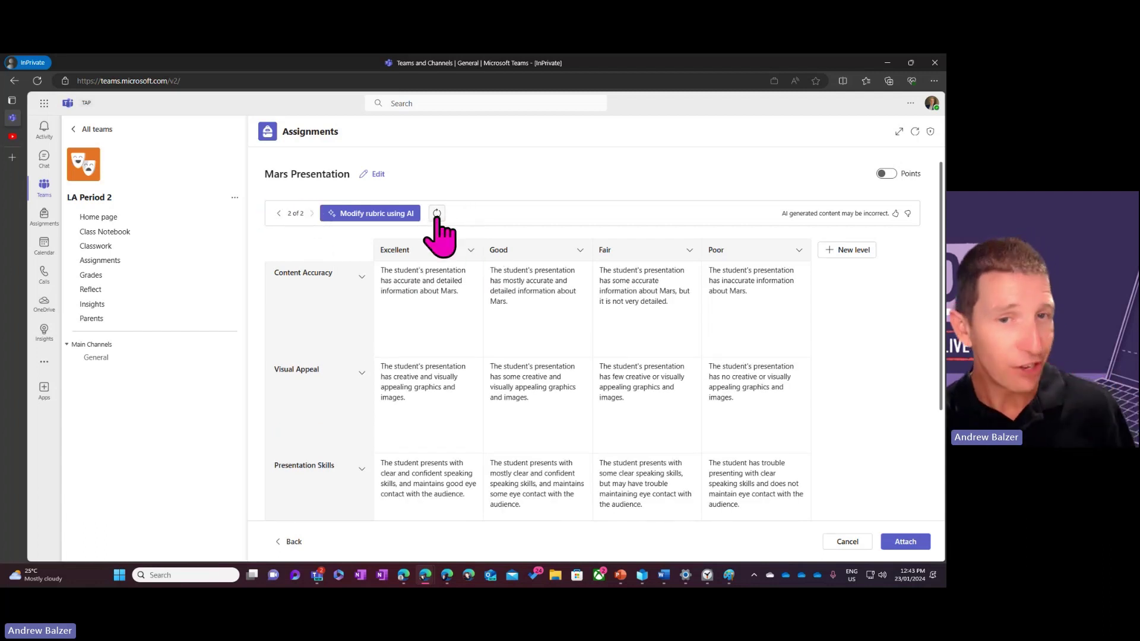
{"action": "left_click", "coordinate": [437, 214]}
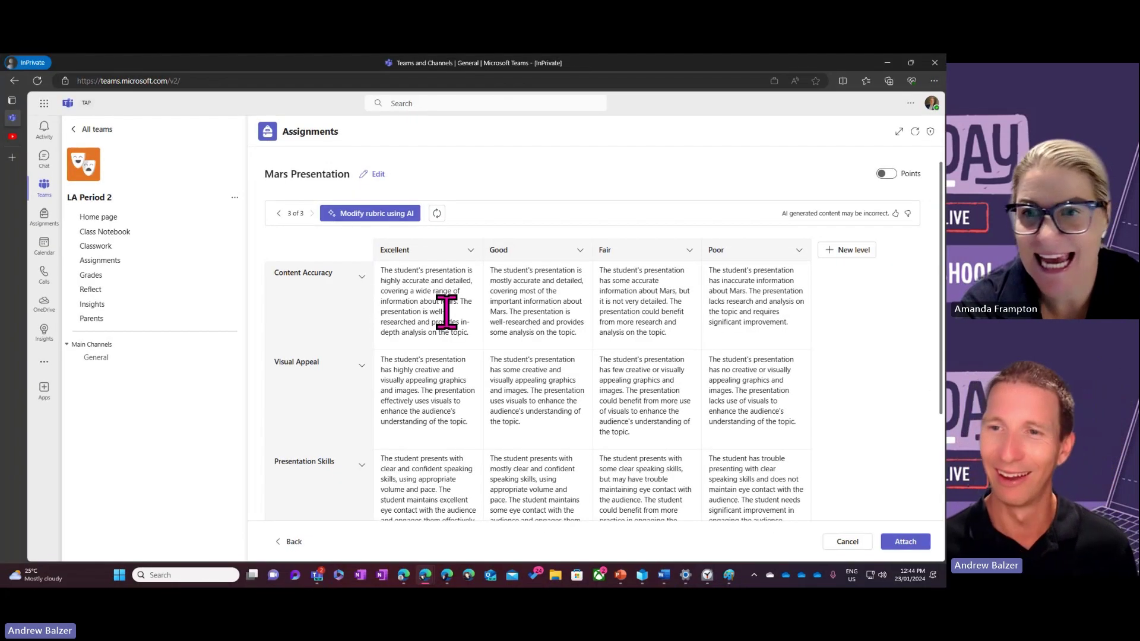
Step: Review the regenerated descriptions for each criterion across the rubric's four levels
{"action": "scroll", "coordinate": [507, 335], "scroll_direction": "down", "scroll_amount": 3}
{"action": "scroll", "coordinate": [509, 338], "scroll_direction": "up", "scroll_amount": 3}
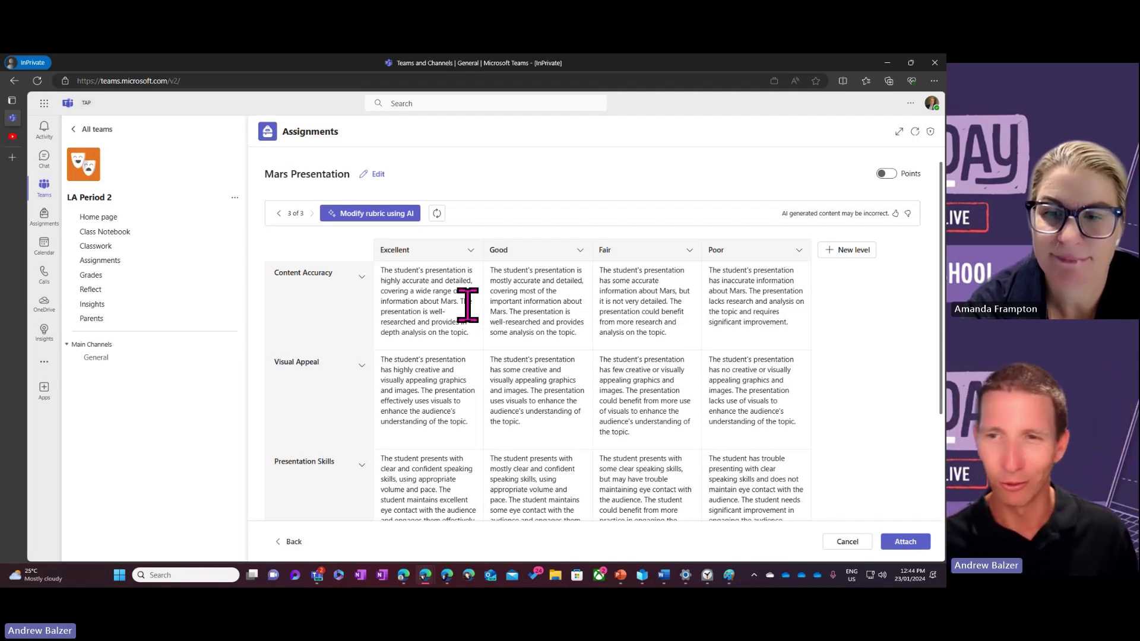
{"action": "scroll", "coordinate": [475, 304], "scroll_direction": "down", "scroll_amount": 3}
{"action": "scroll", "coordinate": [497, 313], "scroll_direction": "up", "scroll_amount": 3}
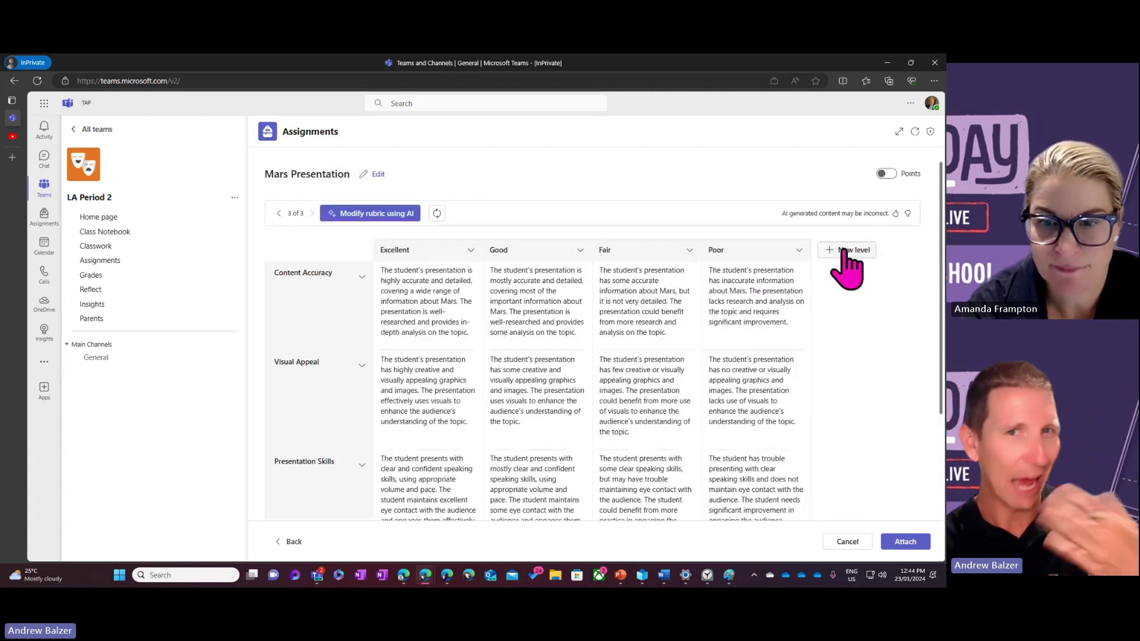
{"action": "scroll", "coordinate": [847, 267], "scroll_direction": "down", "scroll_amount": 3}
{"action": "scroll", "coordinate": [558, 339], "scroll_direction": "up", "scroll_amount": 3}
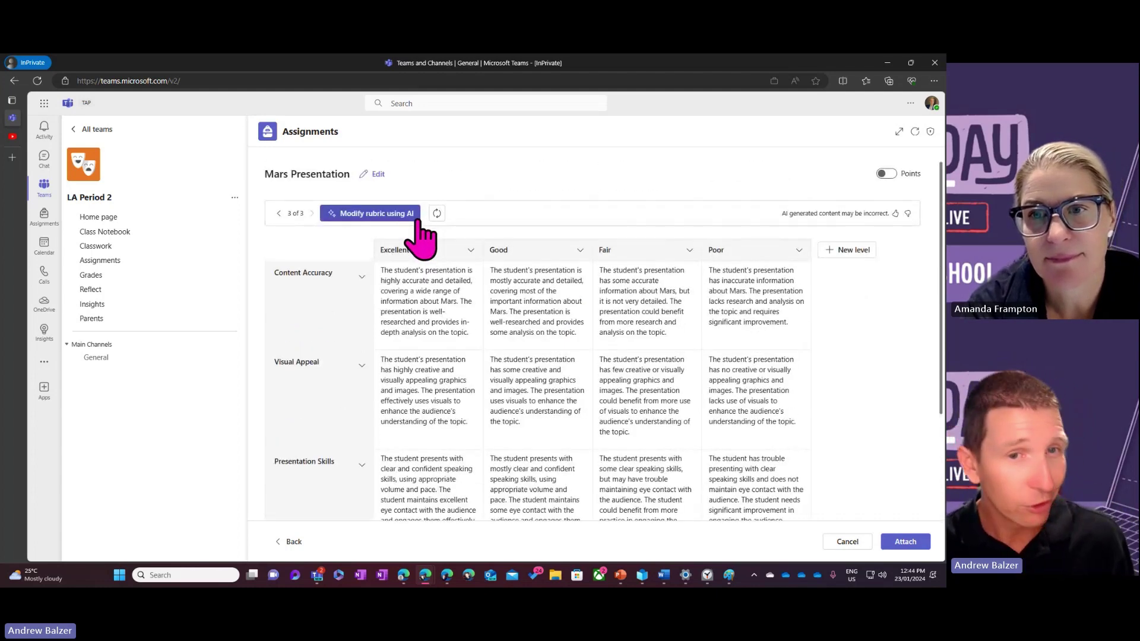
Step: Examine the AI options for modifying the rubric, including the Concise and Expanded levels of detail, and cancel without updating
{"action": "left_click", "coordinate": [416, 216]}
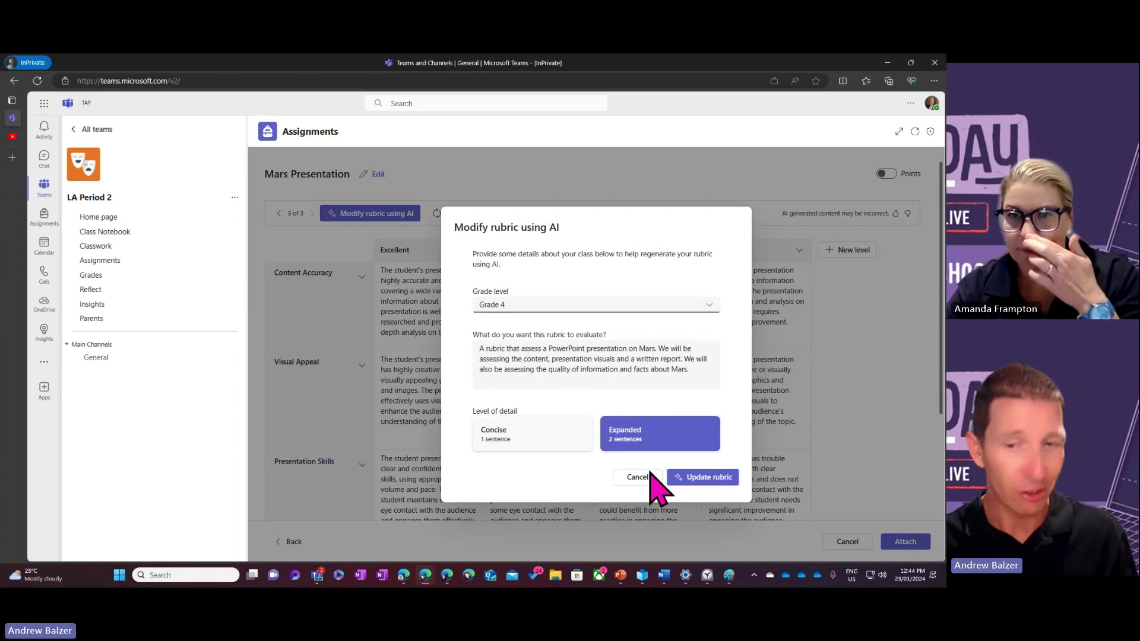
{"action": "left_click", "coordinate": [547, 442]}
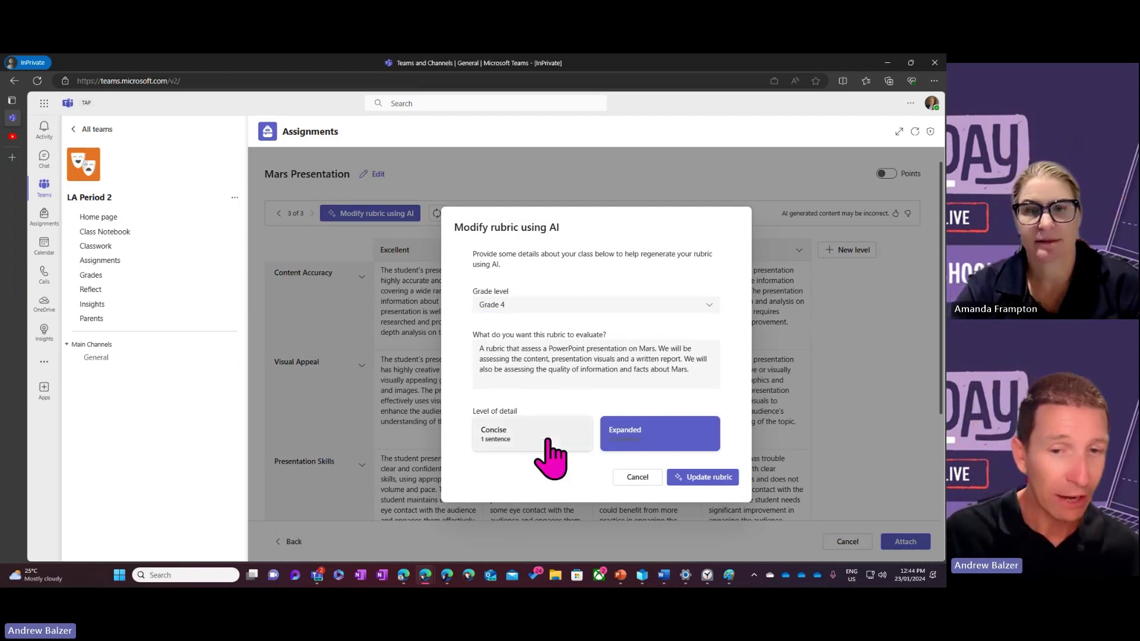
{"action": "left_click", "coordinate": [635, 457]}
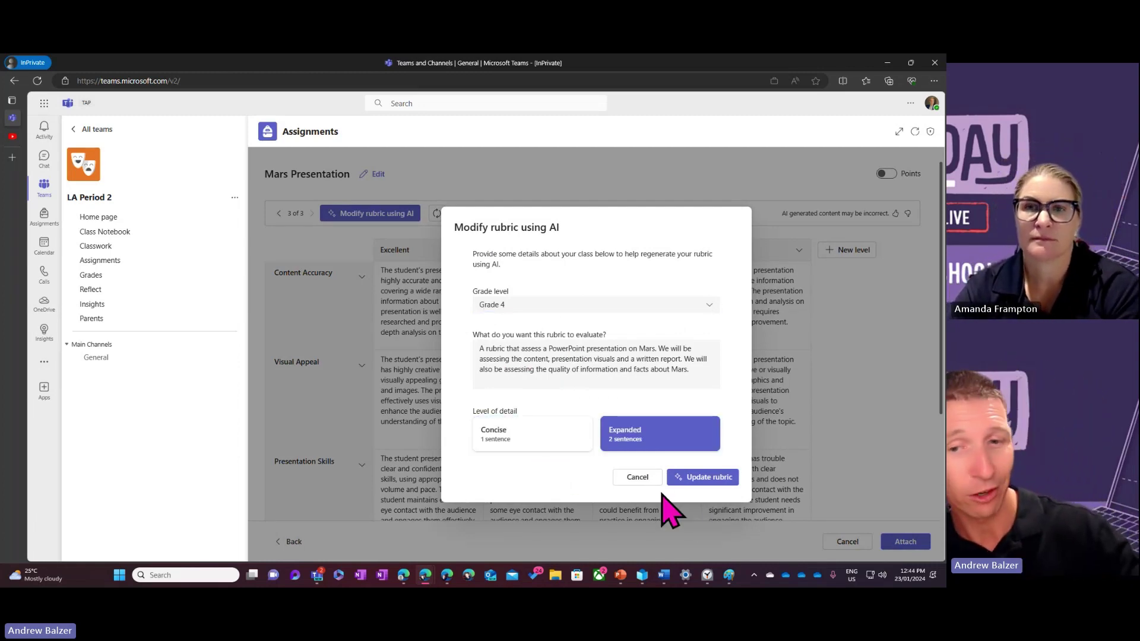
{"action": "left_click", "coordinate": [642, 478]}
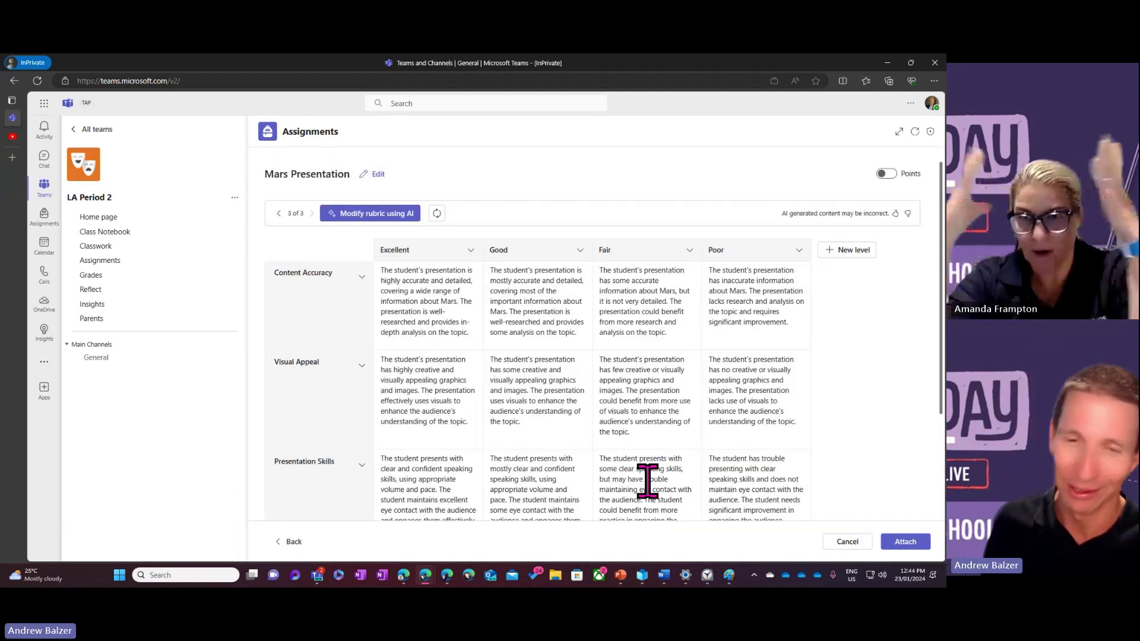
{"action": "left_click", "coordinate": [847, 541]}
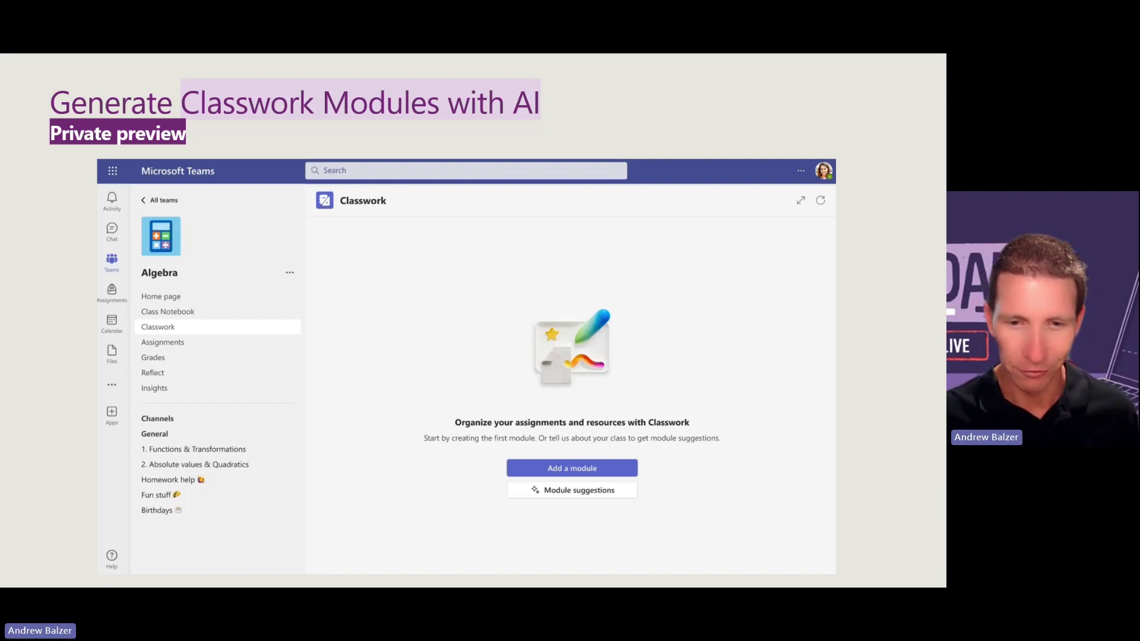
{"action": "key", "text": "Right"}
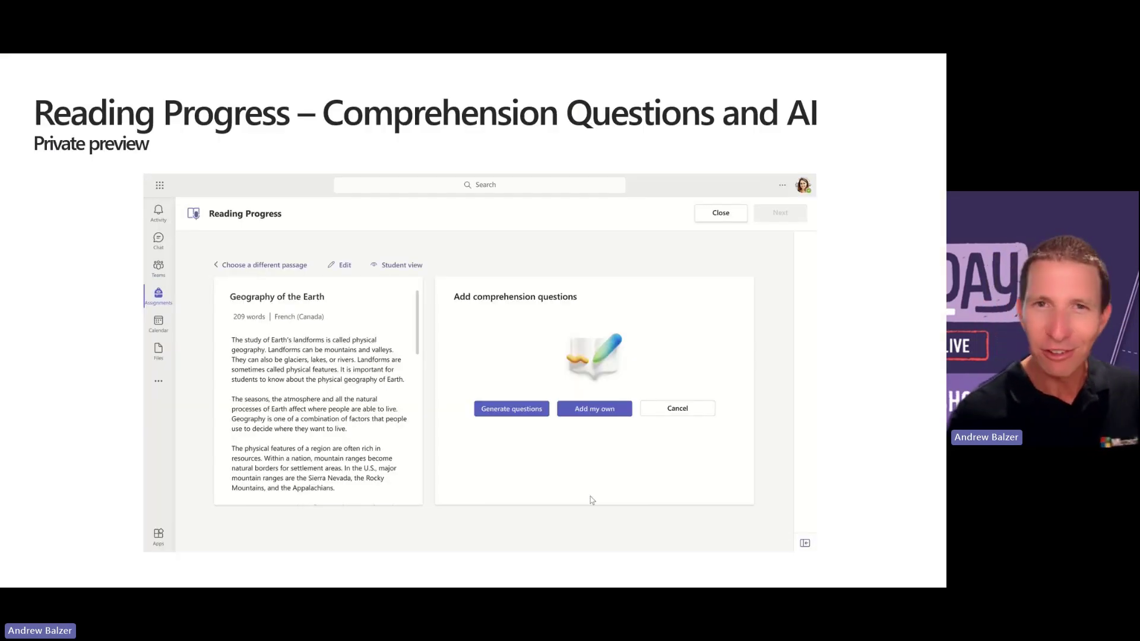
{"action": "key", "text": "Right"}
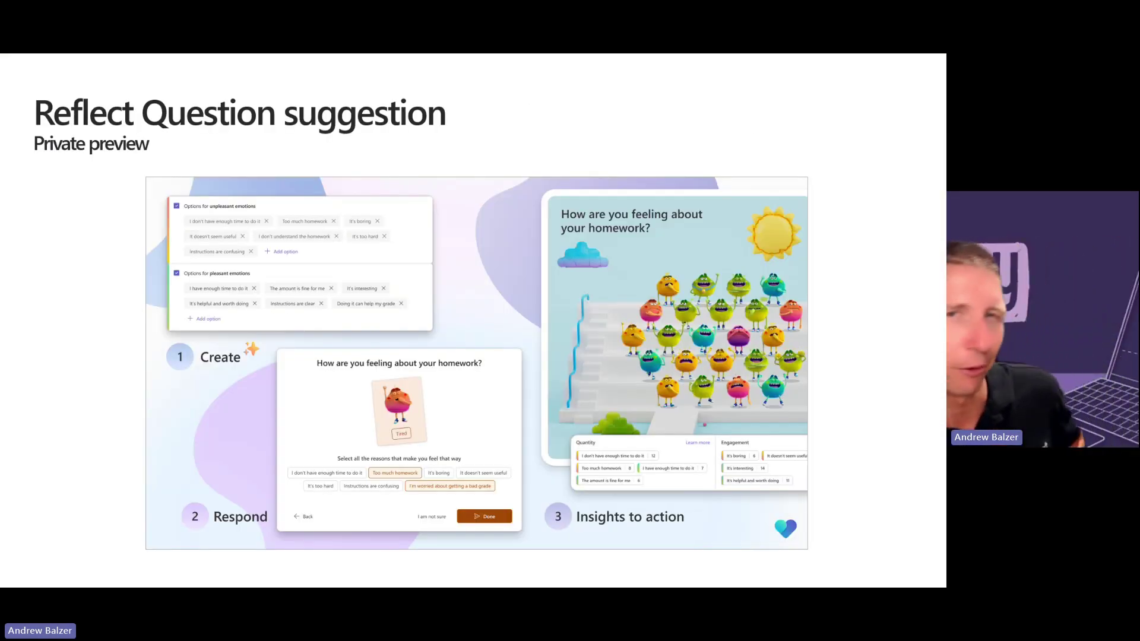